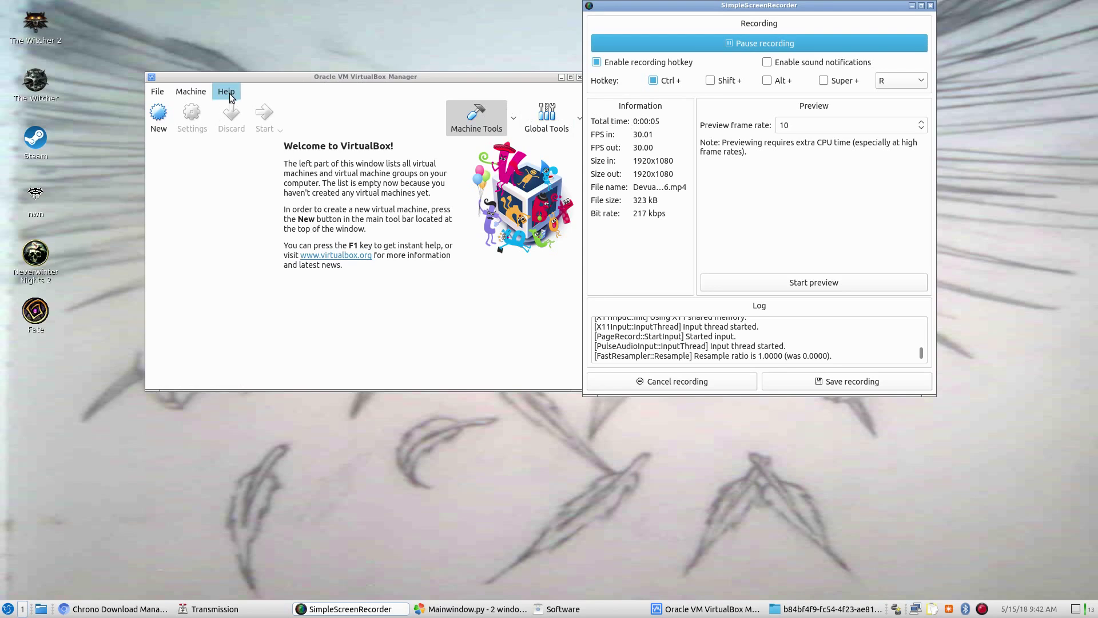
Start a new virtual machine and name it Devuan
click(159, 115)
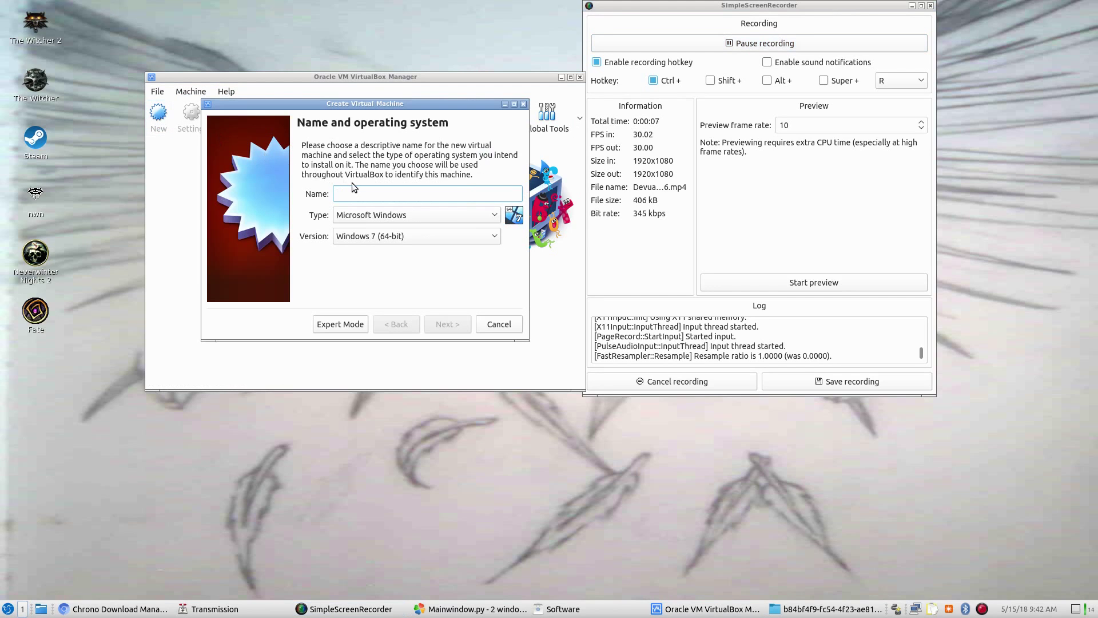
right_click(353, 184)
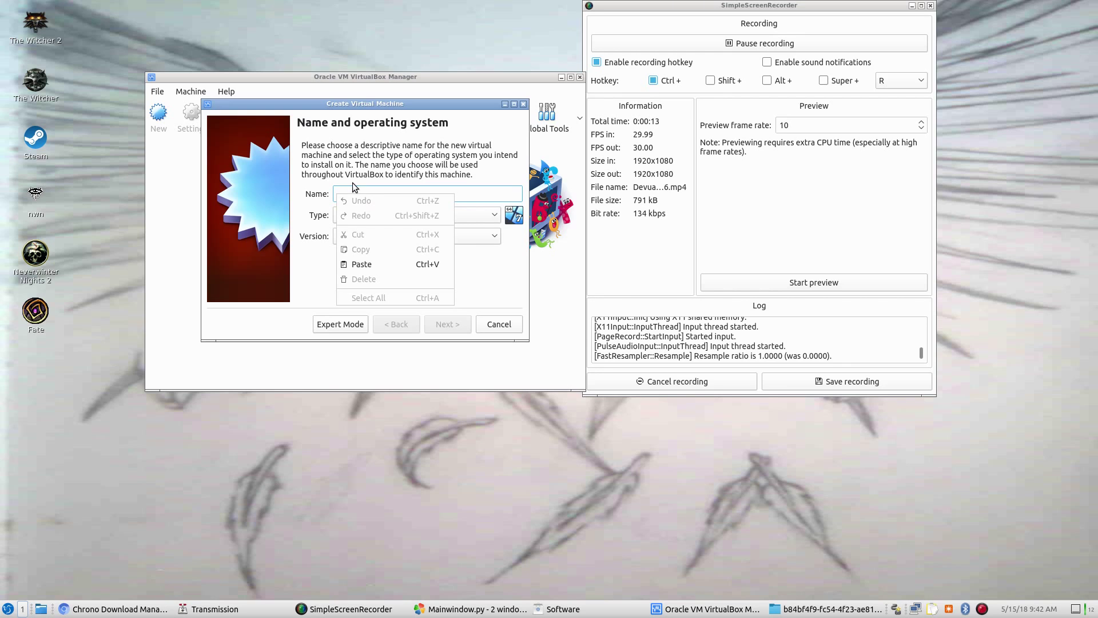
click(359, 188)
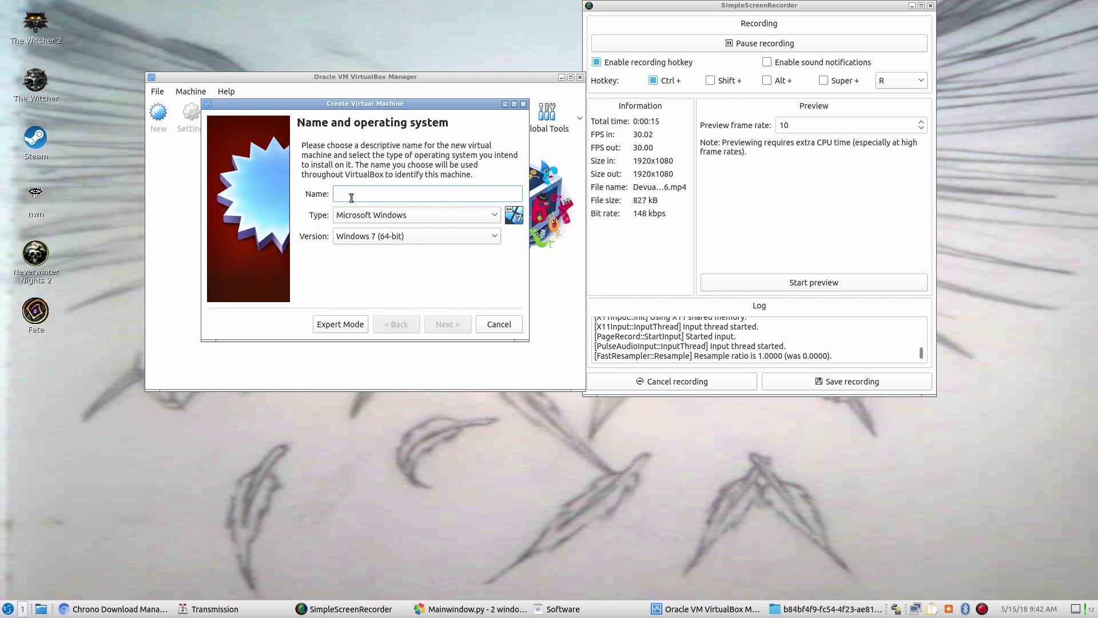
text(Devua)
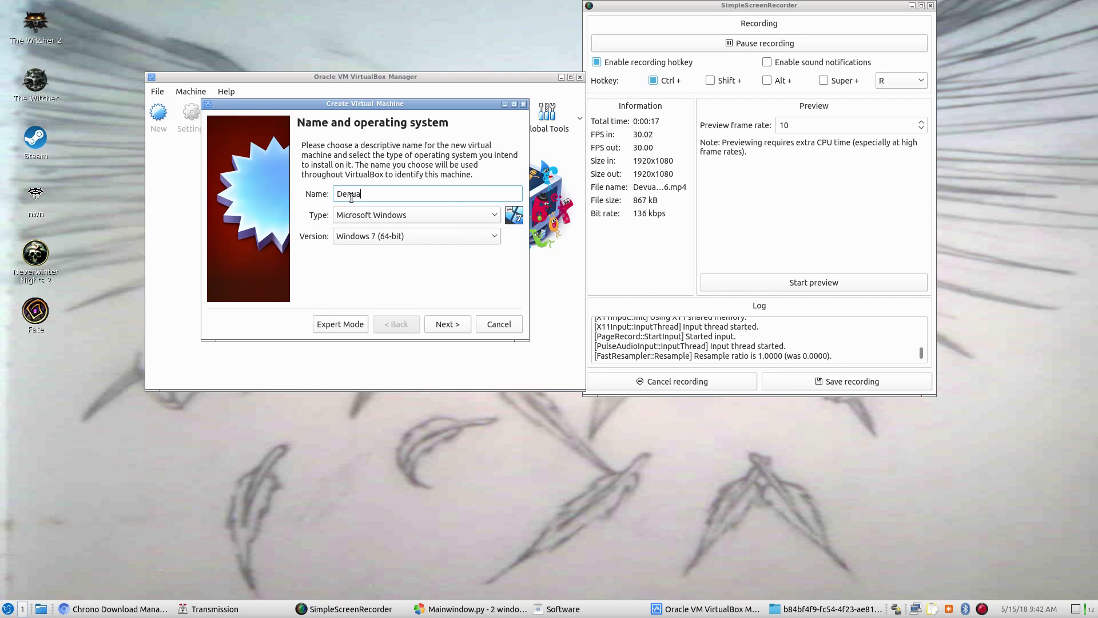
key(BackSpace)
key(BackSpace)
text(uan)
Set the machine's type to Linux and its version to Debian (64-bit)
click(496, 216)
click(456, 245)
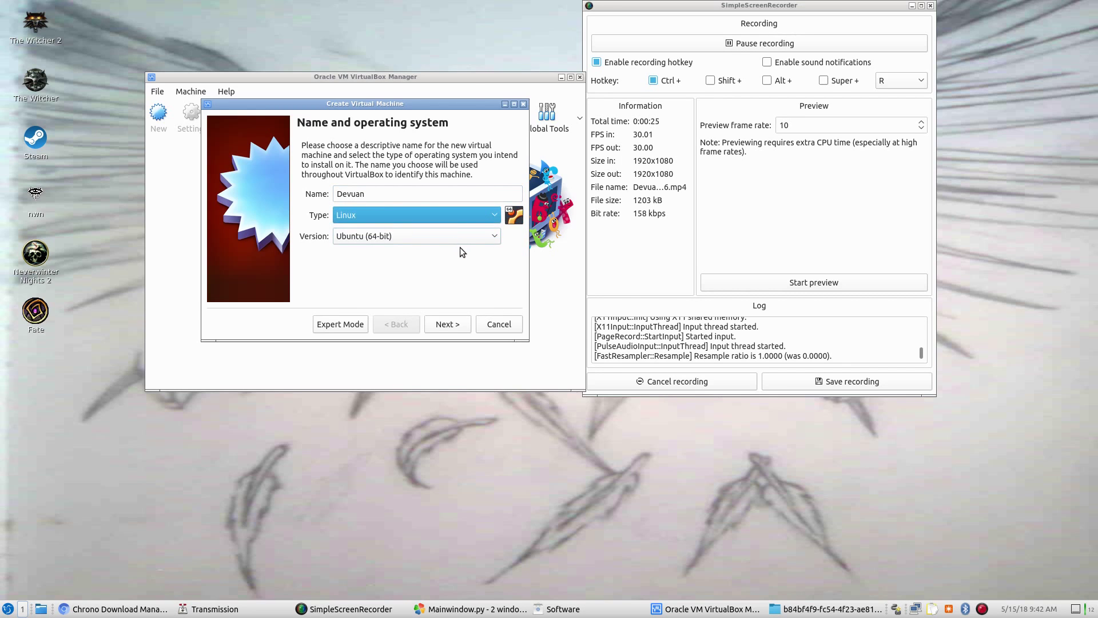
click(486, 238)
click(486, 238)
click(486, 238)
scroll(447, 283, up, 5)
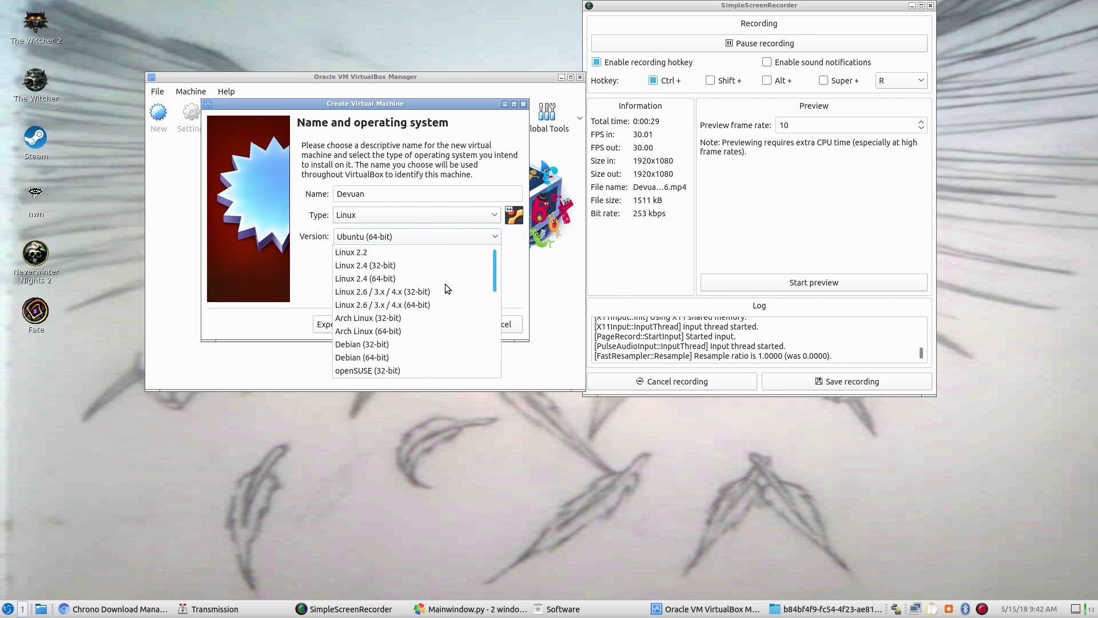
scroll(427, 314, down, 1)
click(421, 324)
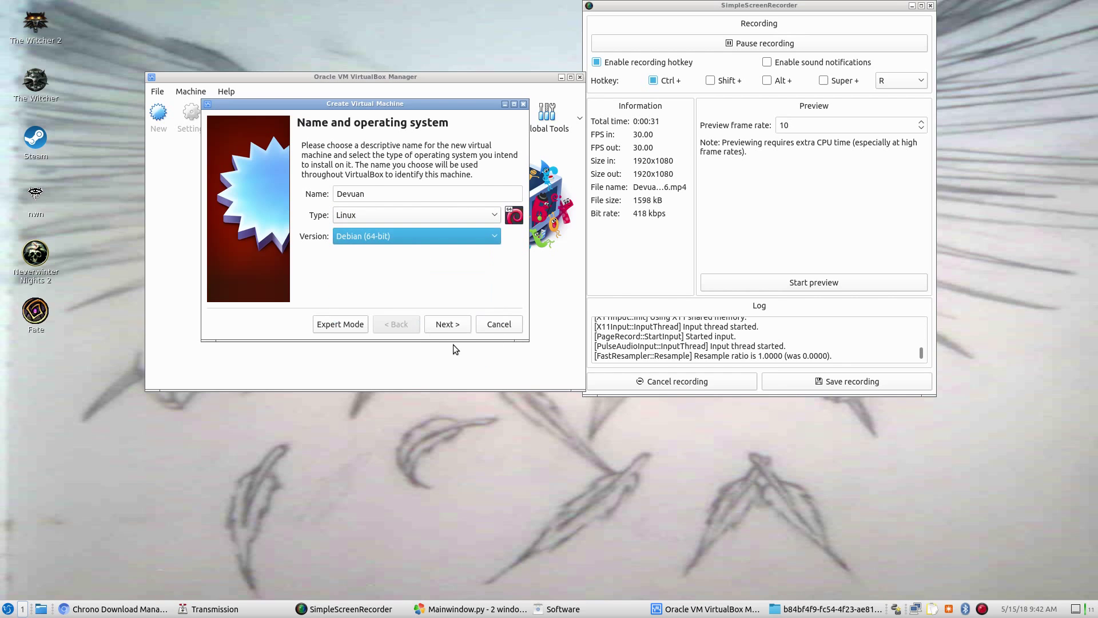
click(448, 328)
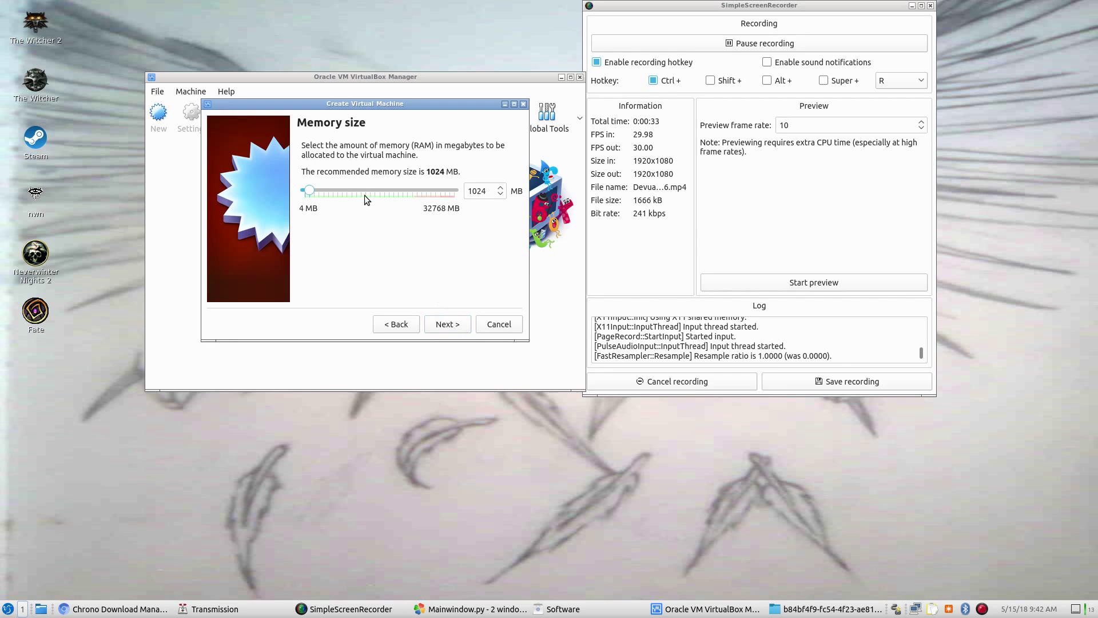
Give Devuan 8192 MB of memory and a 32 GB dynamically allocated VDI disk, then start it
drag(365, 188, 366, 190)
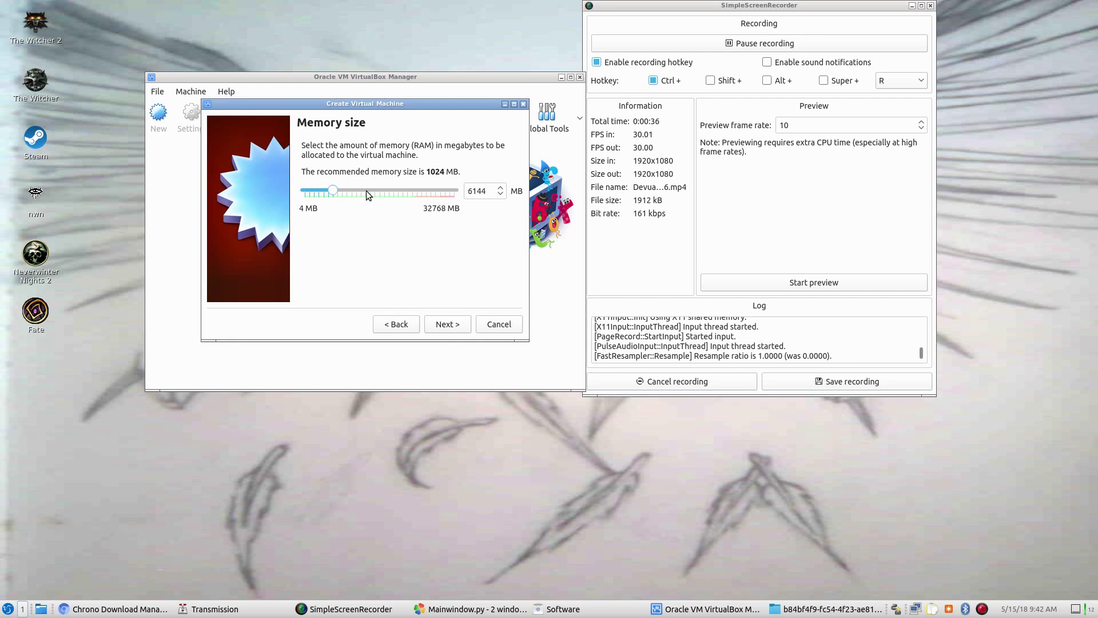
click(463, 323)
click(442, 325)
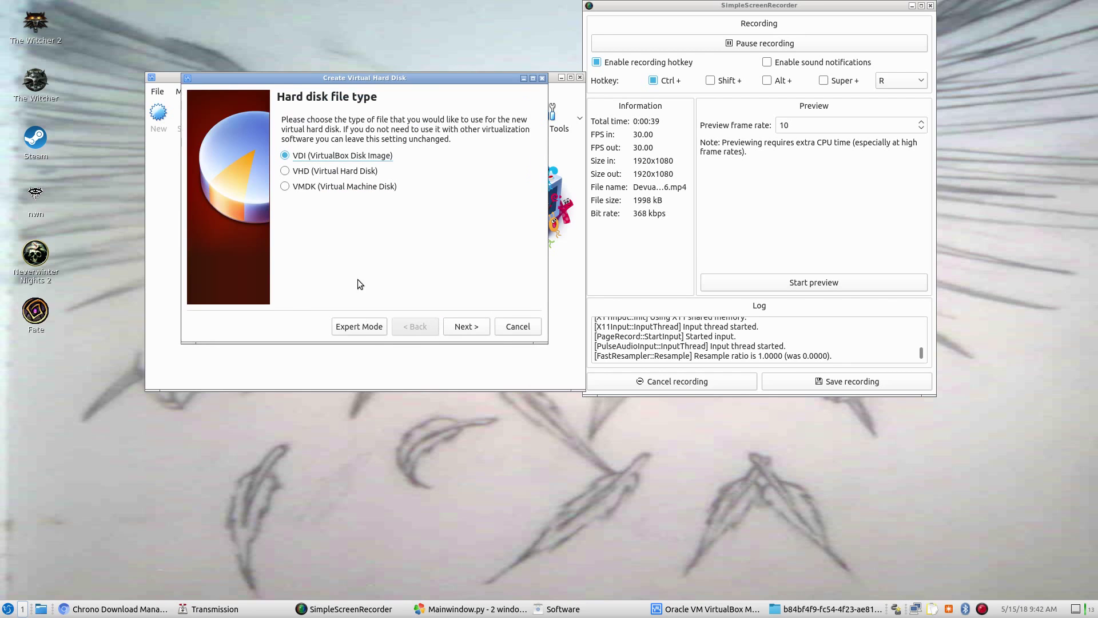
click(448, 321)
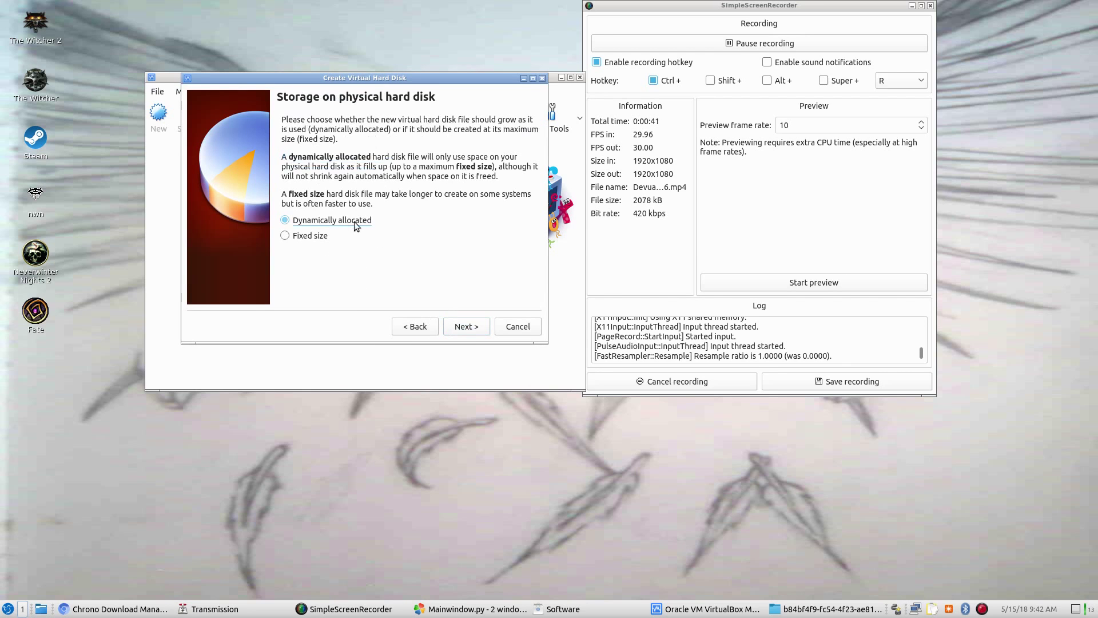
click(465, 327)
drag(395, 214, 420, 212)
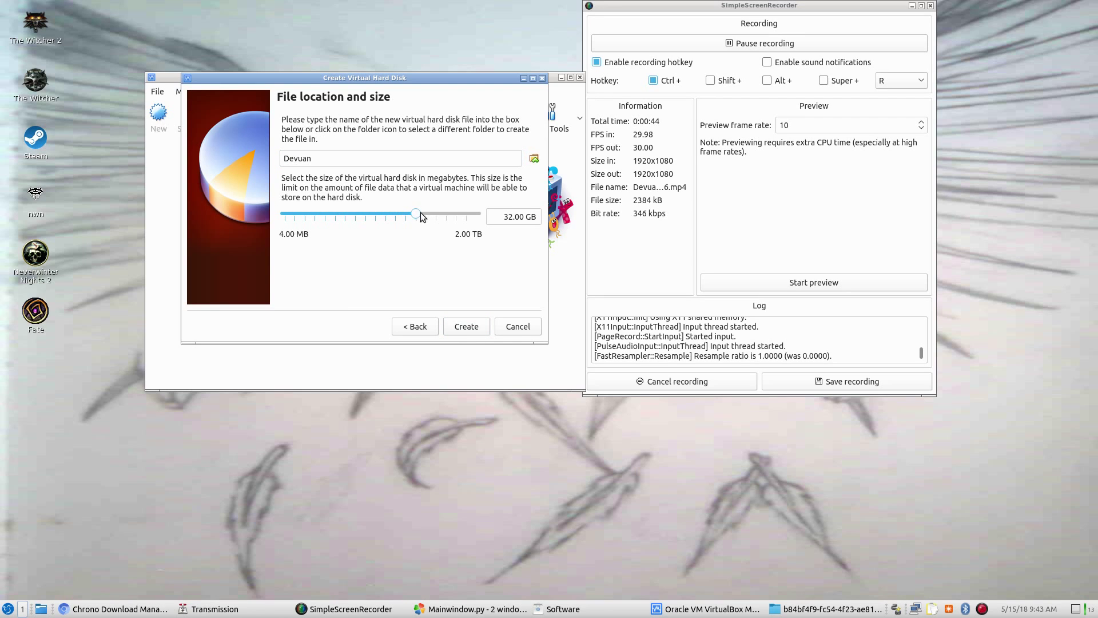
click(471, 330)
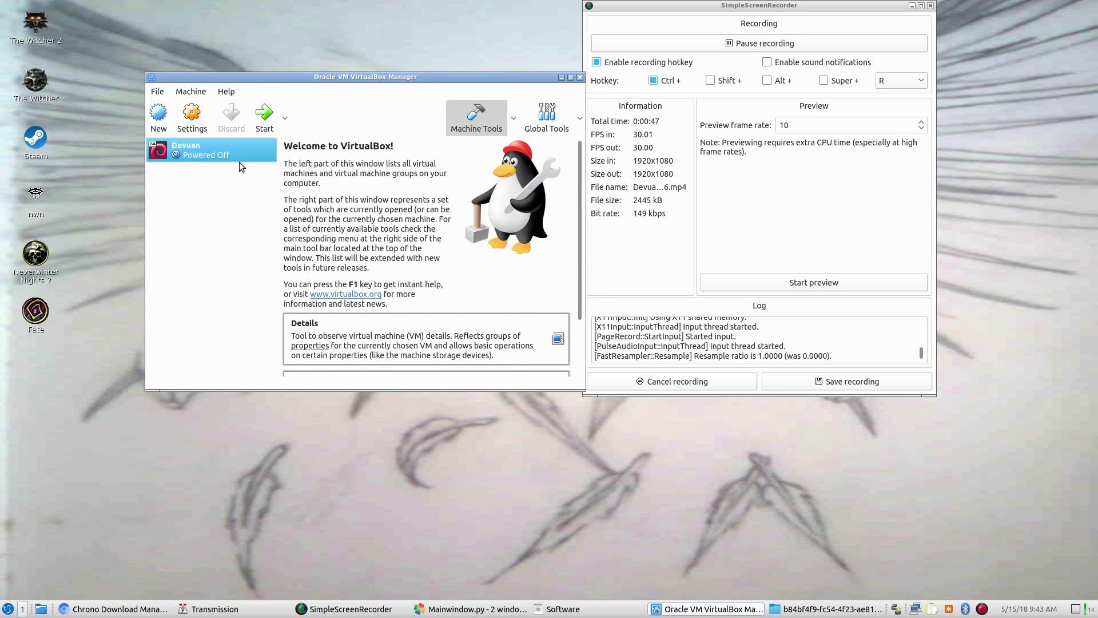
click(264, 117)
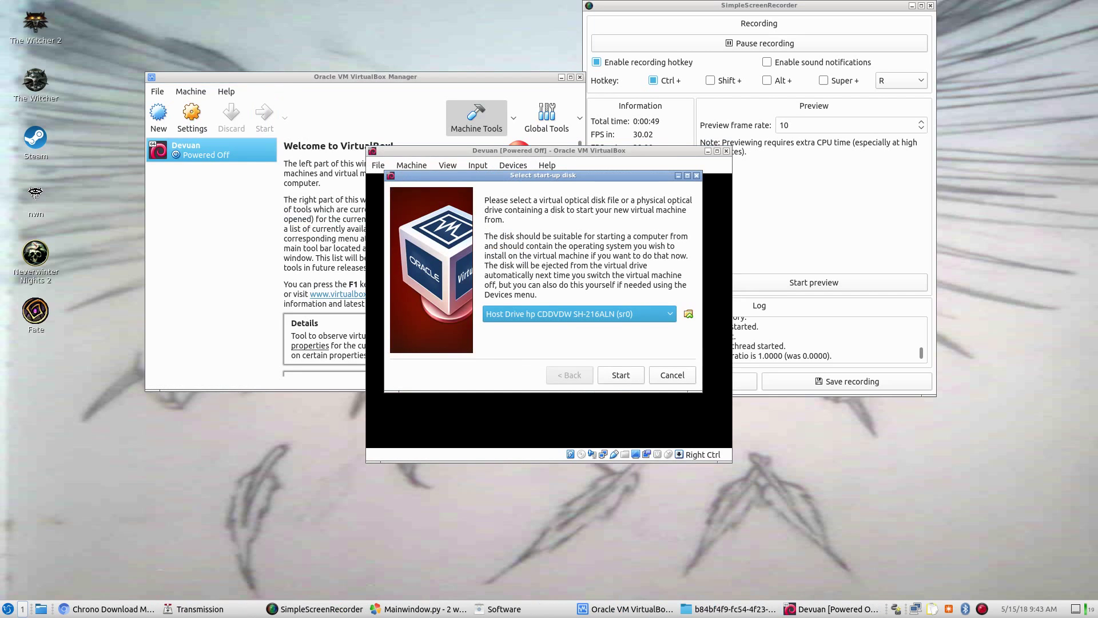
Boot the machine from devuan_jessie_1.0.0_amd64_DVD.iso as the start-up disk
click(688, 313)
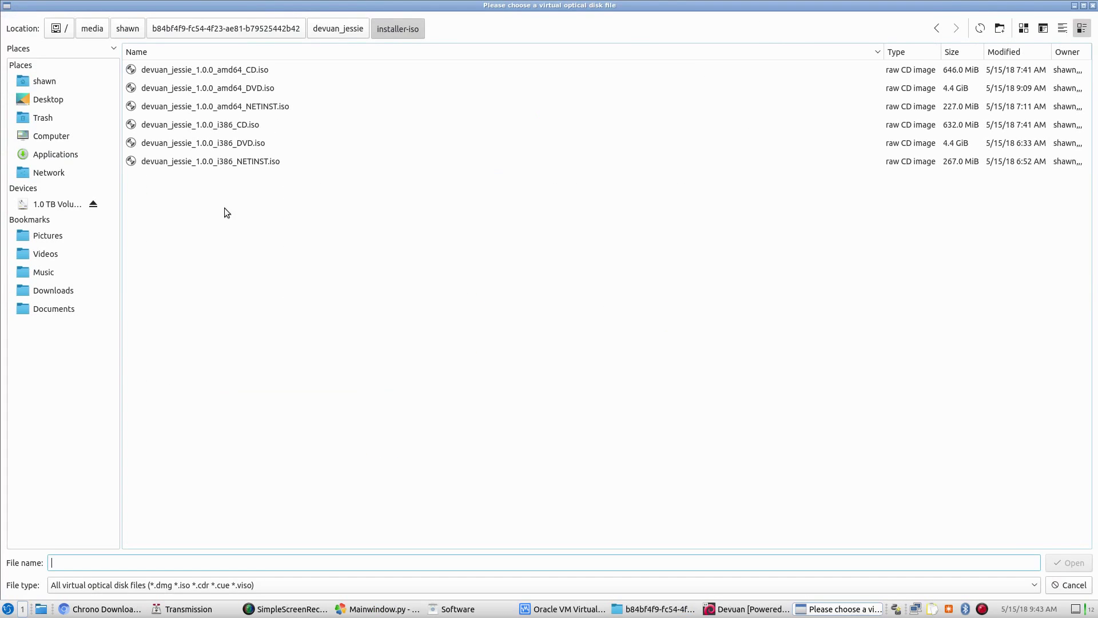
double_click(197, 88)
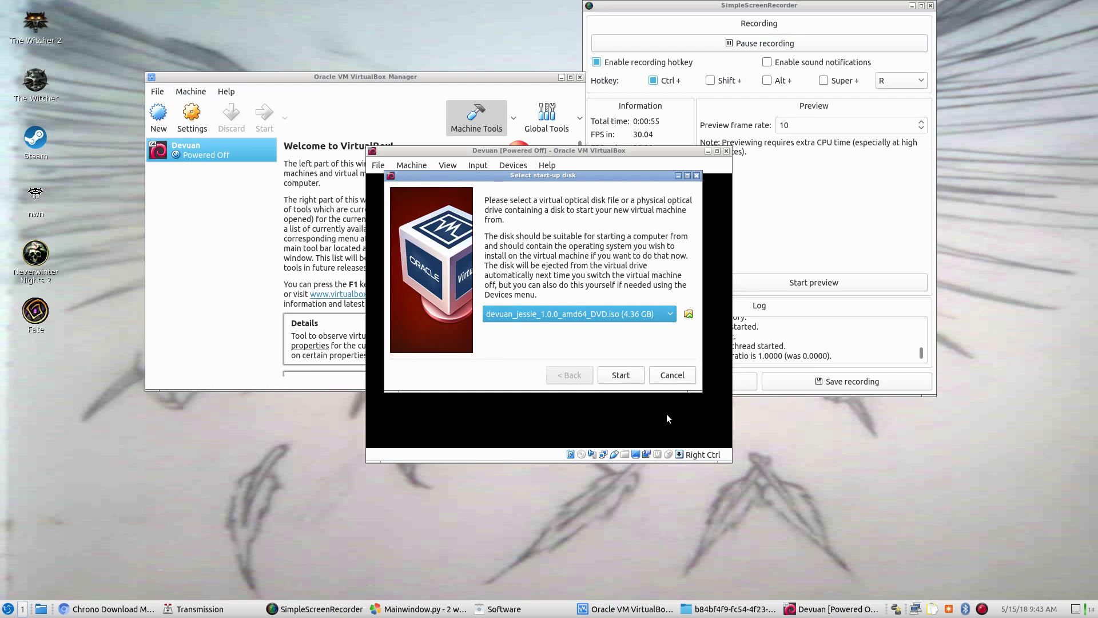
click(621, 375)
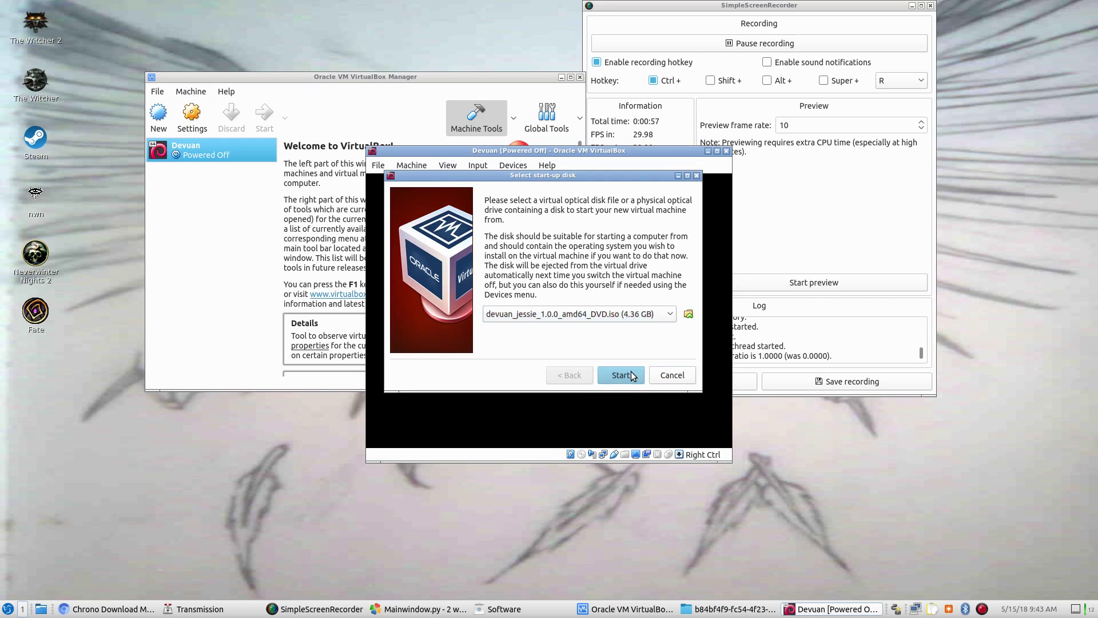
Switch the machine window to full-screen mode
click(446, 166)
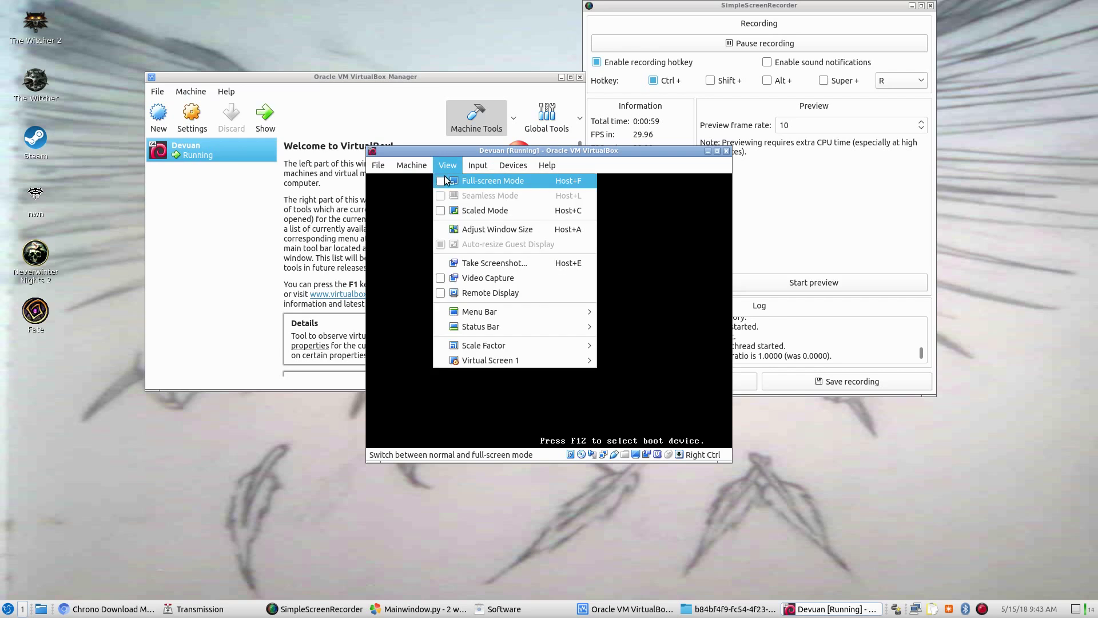
click(492, 181)
click(525, 355)
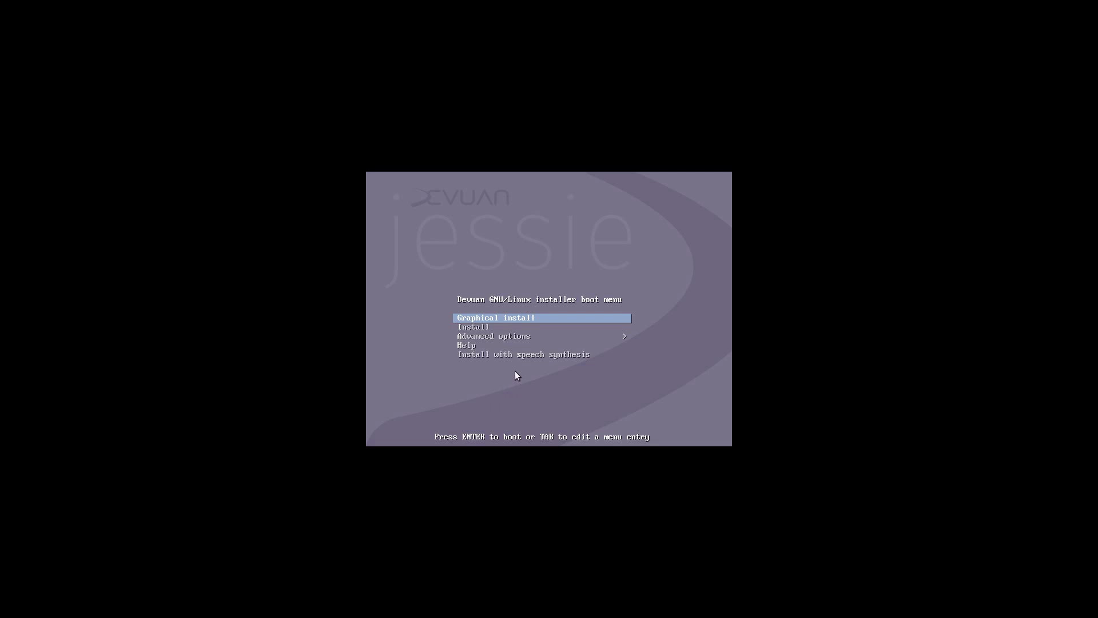
Launch the text-mode Install, accepting English and the default hostname devuan
key(Down)
key(Up)
key(Down)
key(Return)
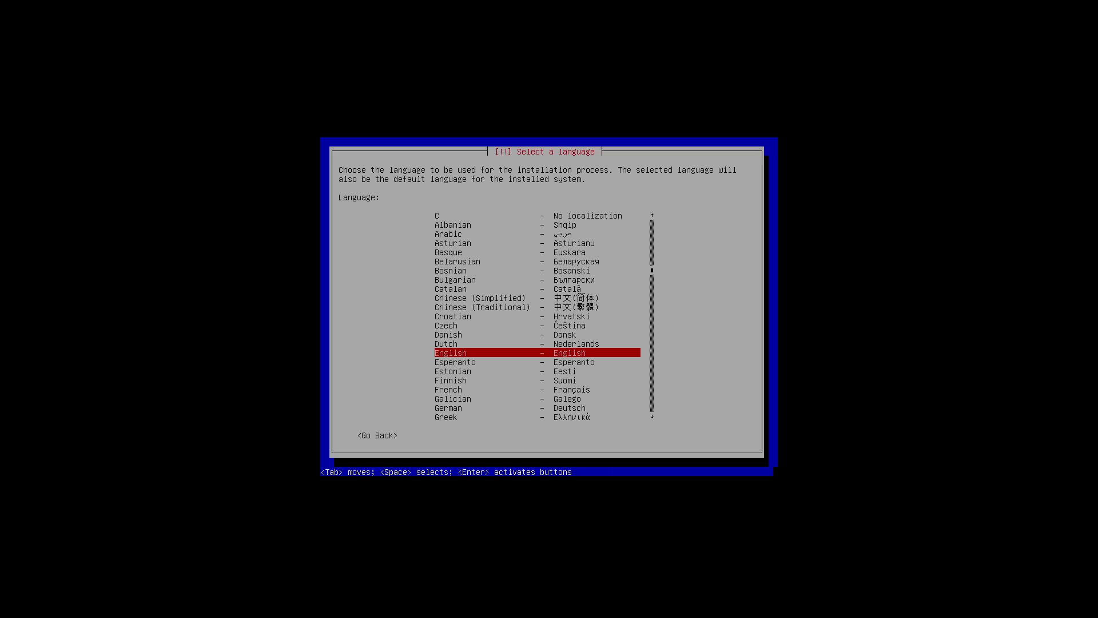
key(Return)
key(Return)
key(Return)
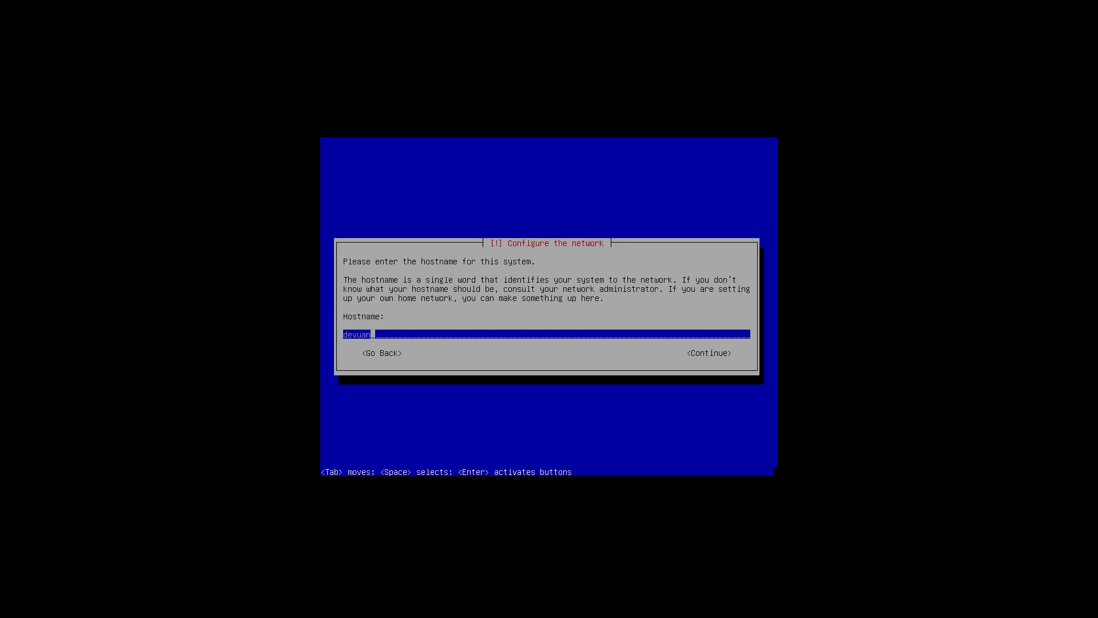
key(Return)
key(Return)
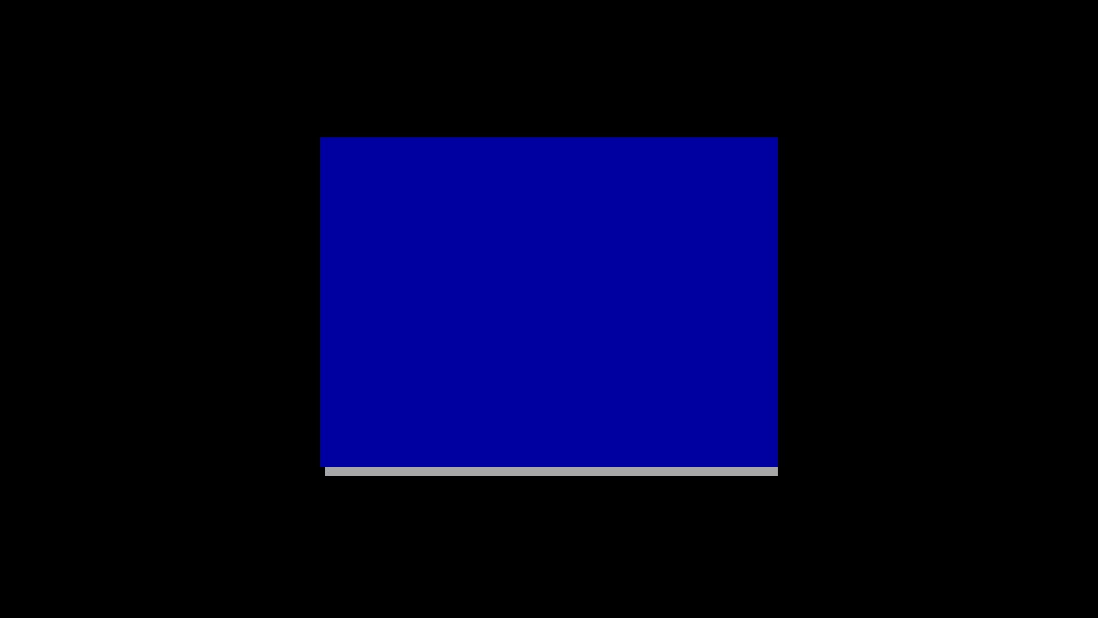
Enter and confirm the root password
text(****)
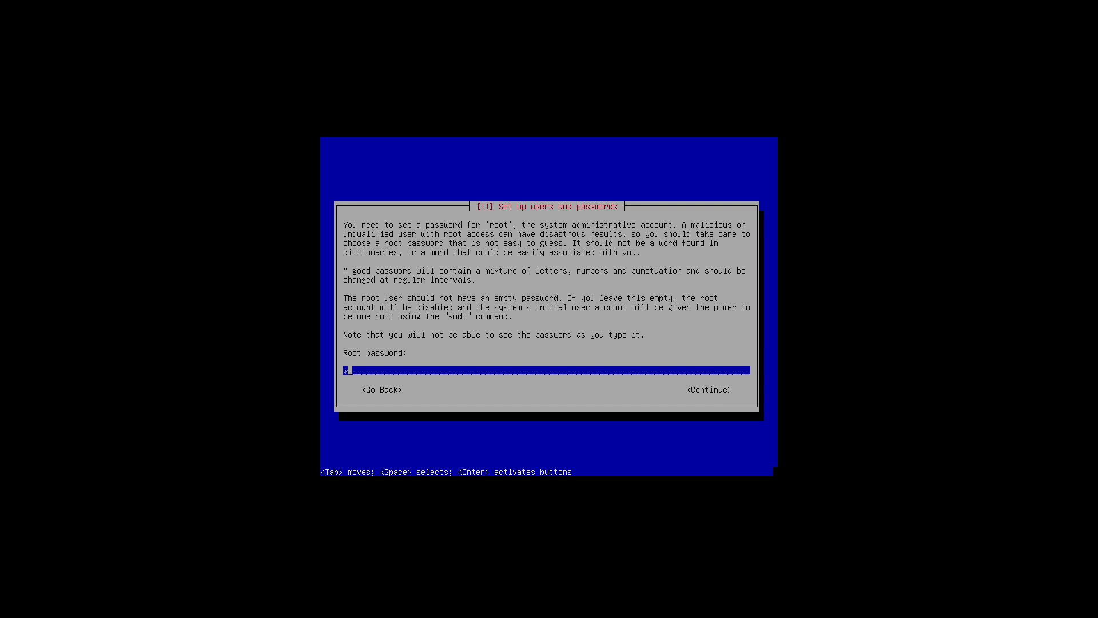
key(Return)
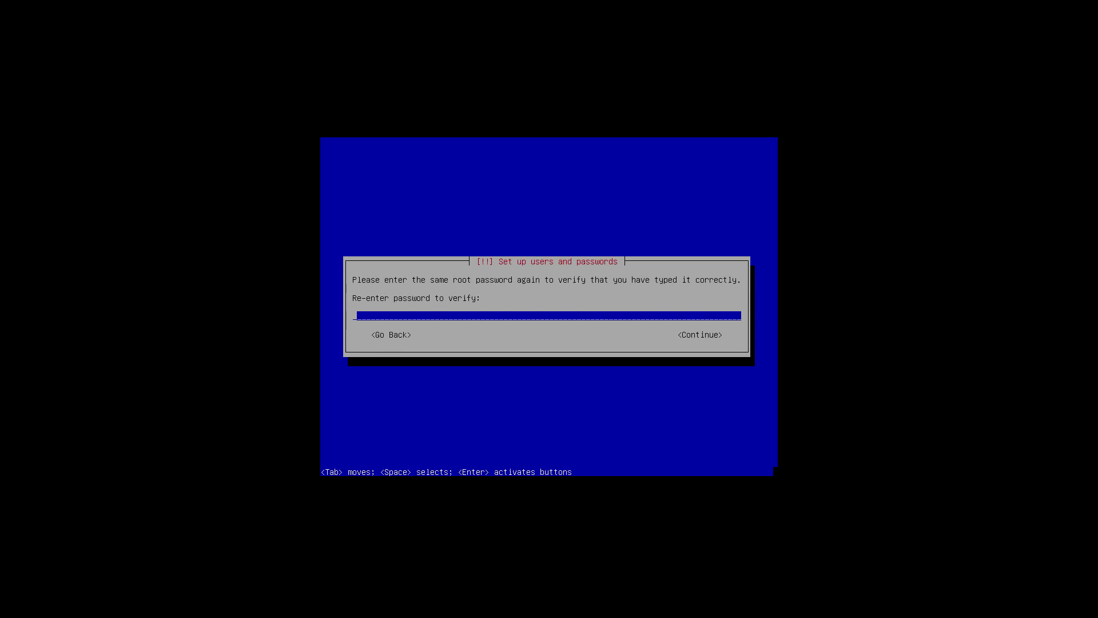
text(****)
key(Return)
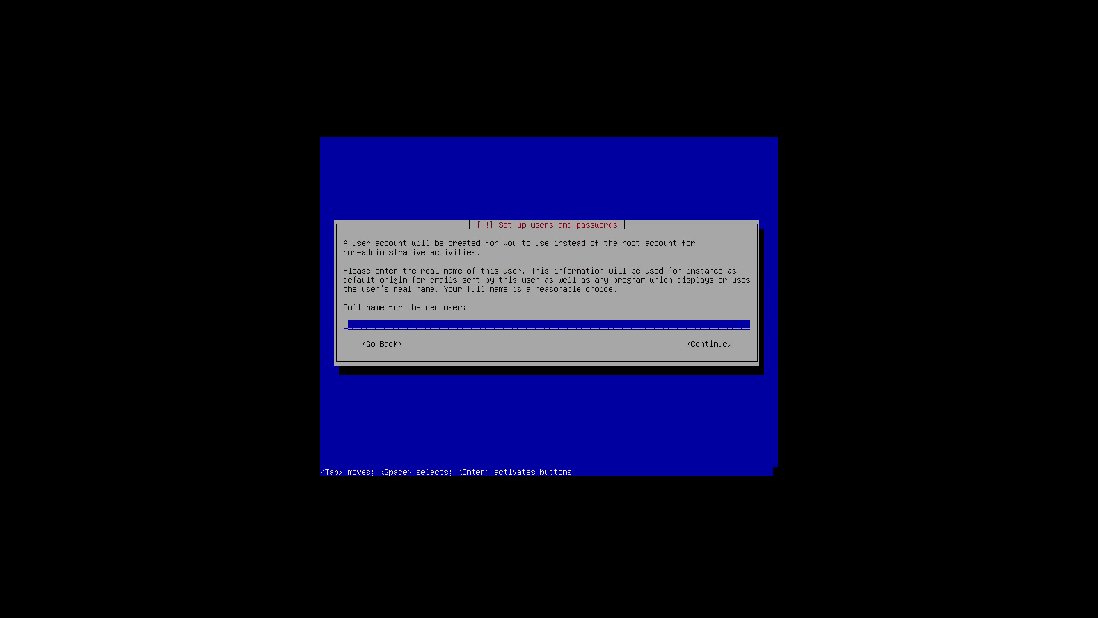
Enter the user's full name, accept the suggested username, and set and confirm the user password
text(vanquishedangel)
key(Return)
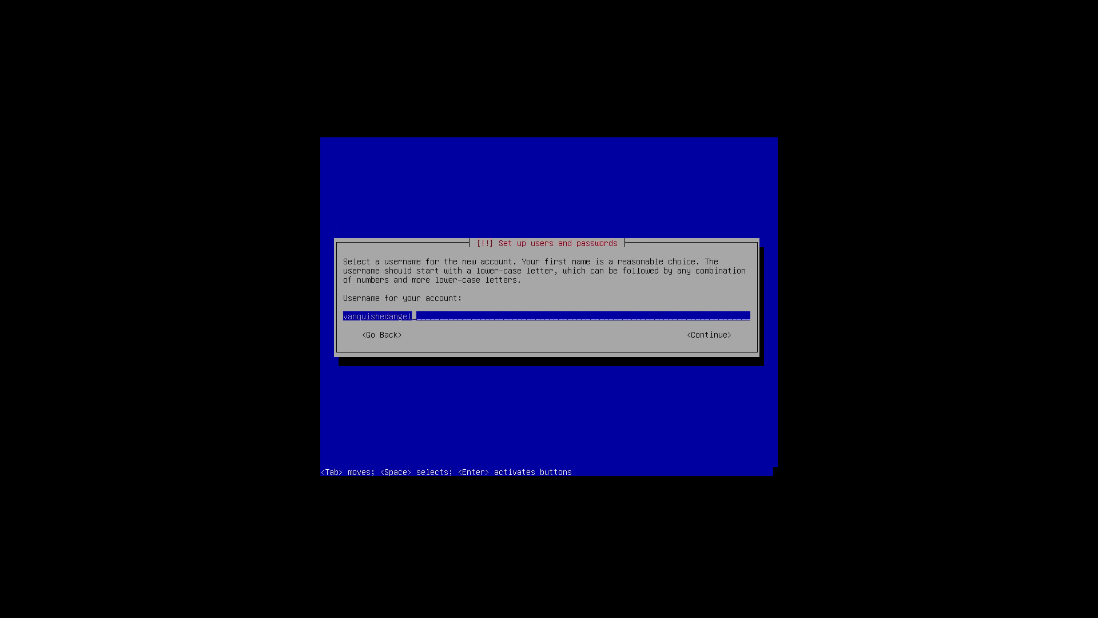
key(Return)
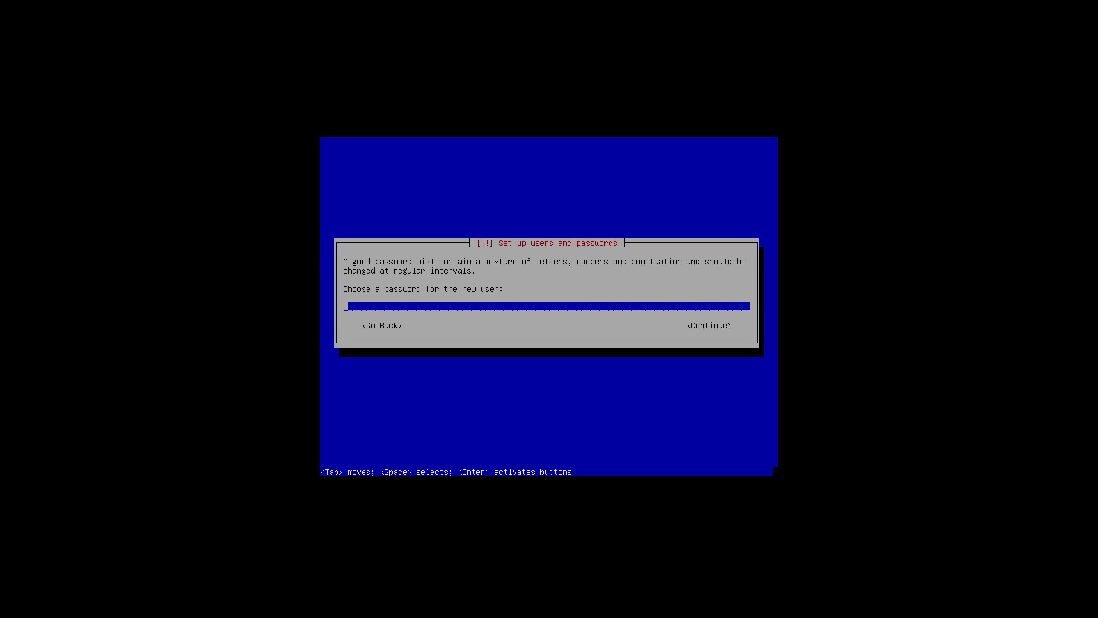
text(1234)
key(Return)
text(1234)
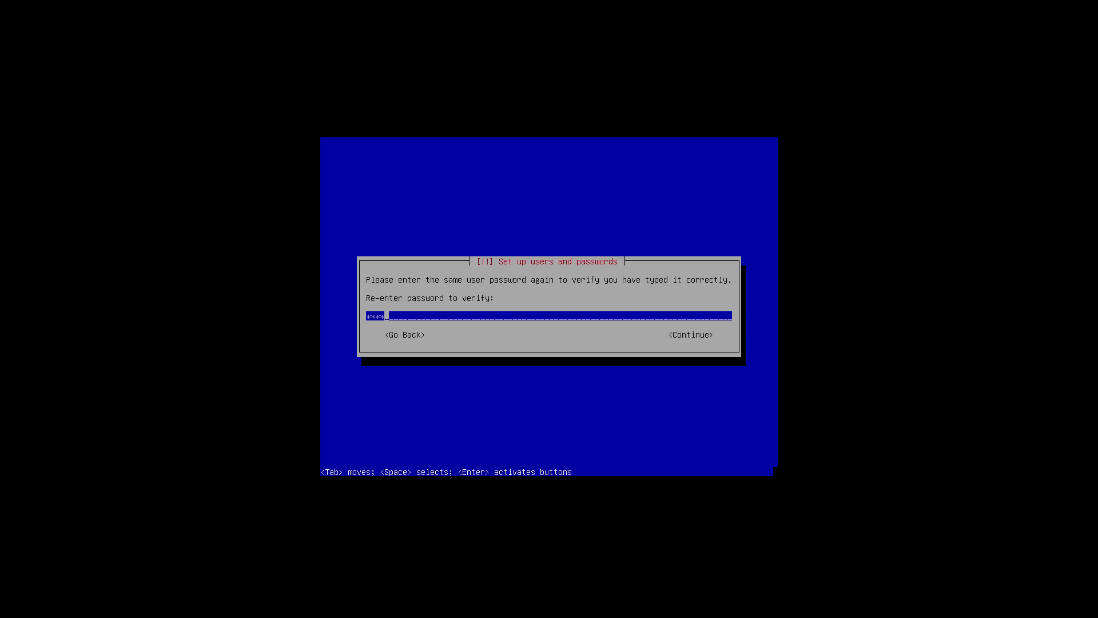
key(Return)
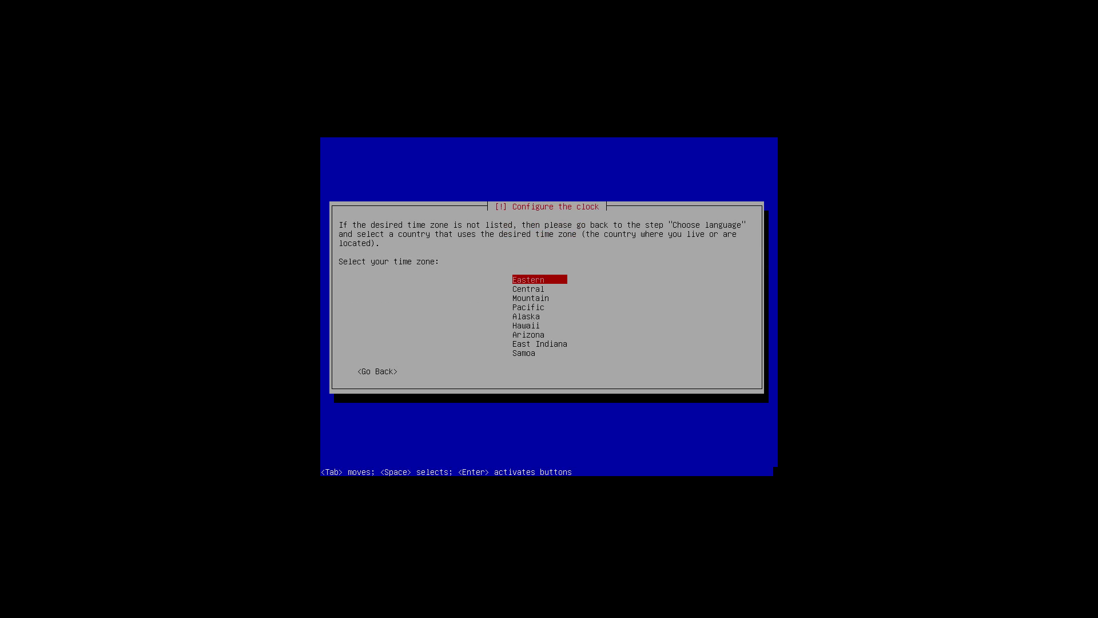
Pick Eastern time zone and guided-partition the whole disk with all files in one partition
key(Return)
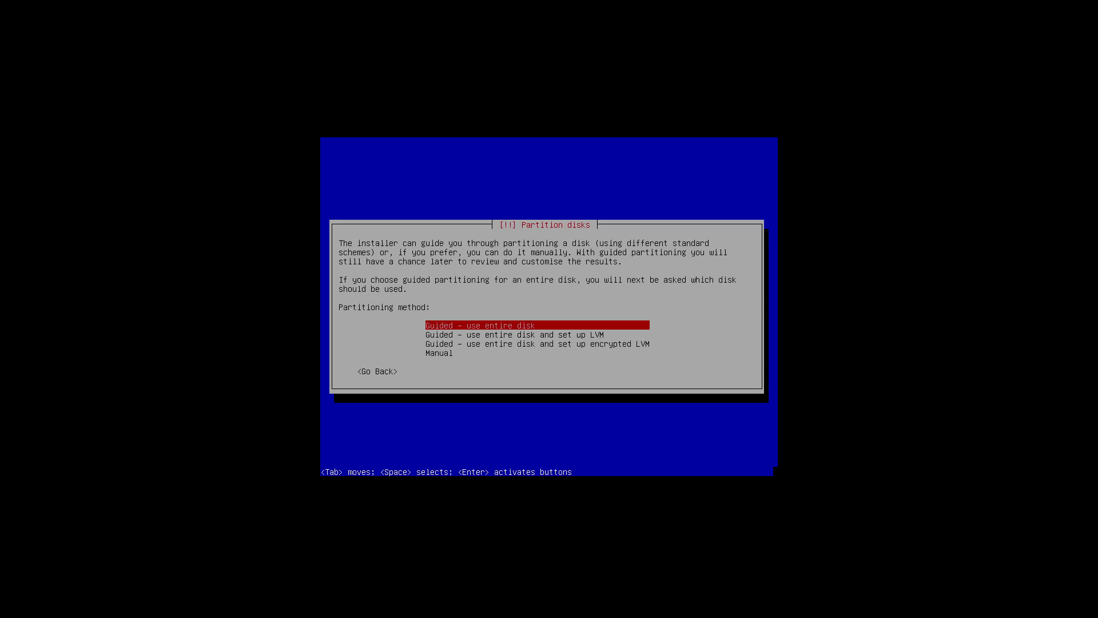
key(Return)
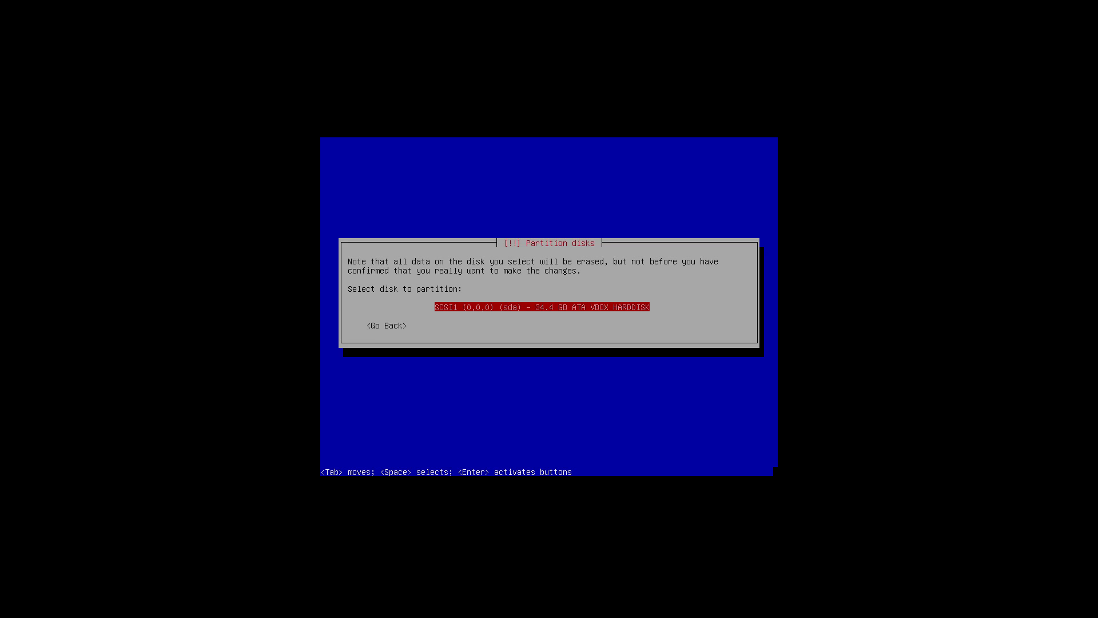
key(Return)
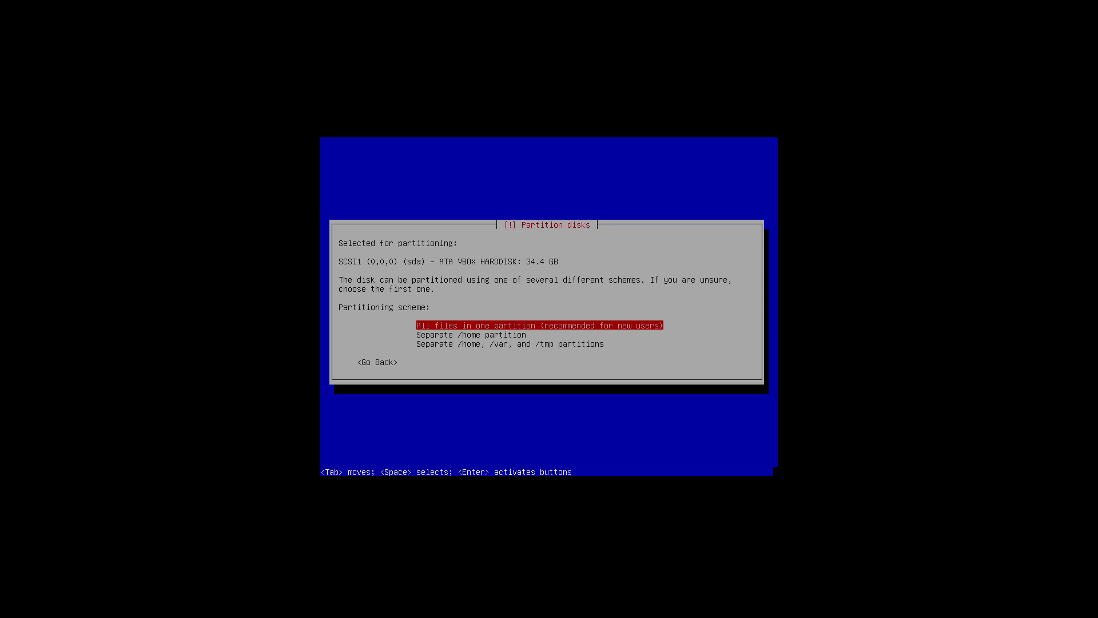
key(Return)
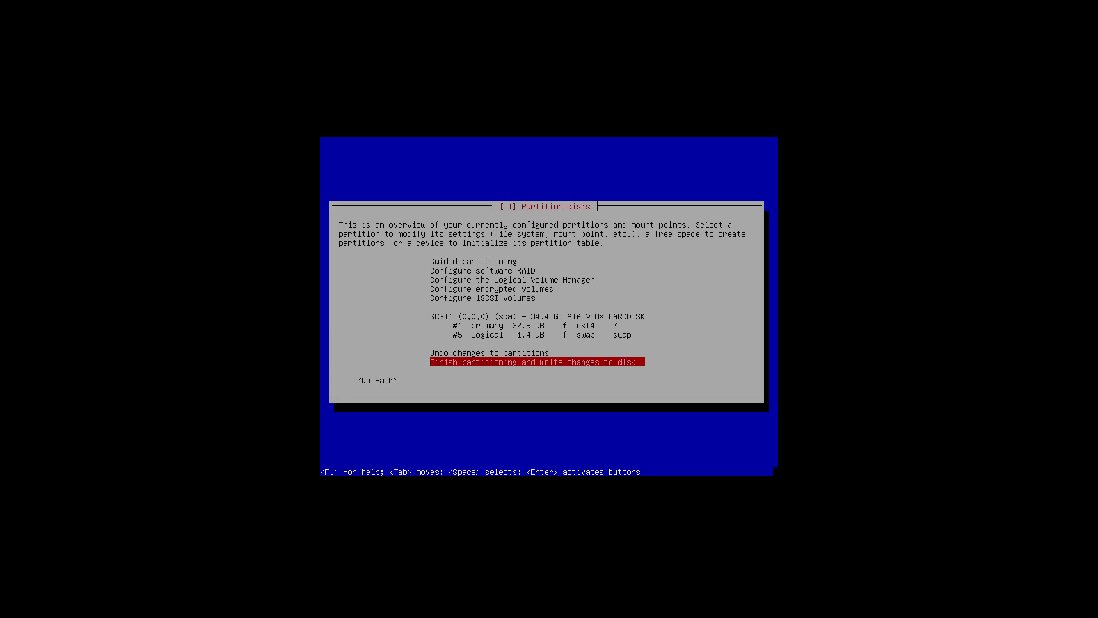
key(Return)
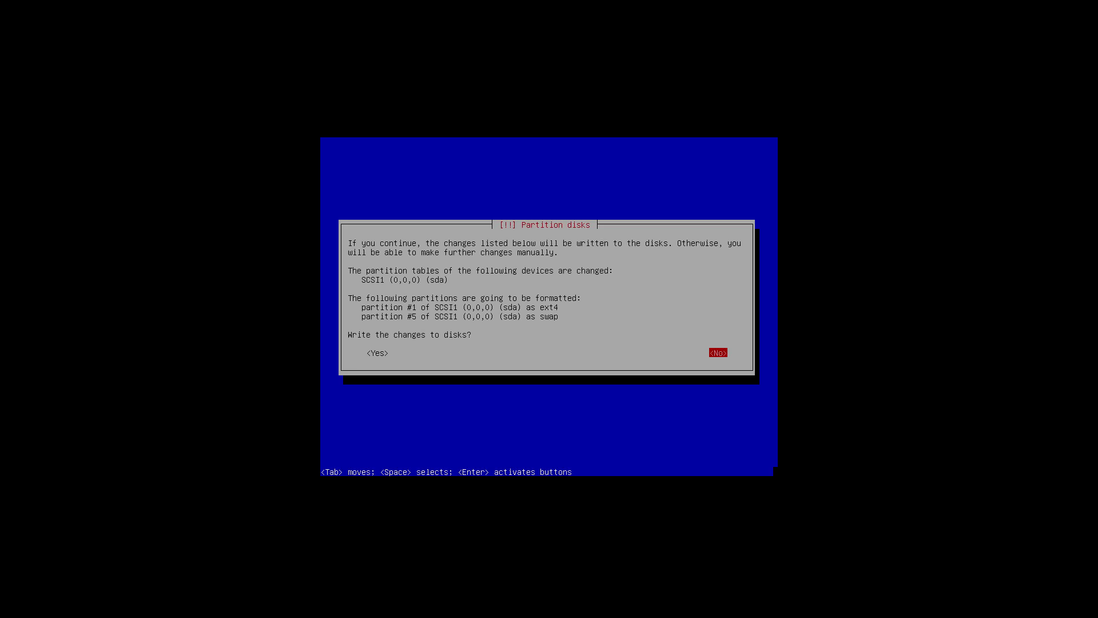
key(Tab)
key(Return)
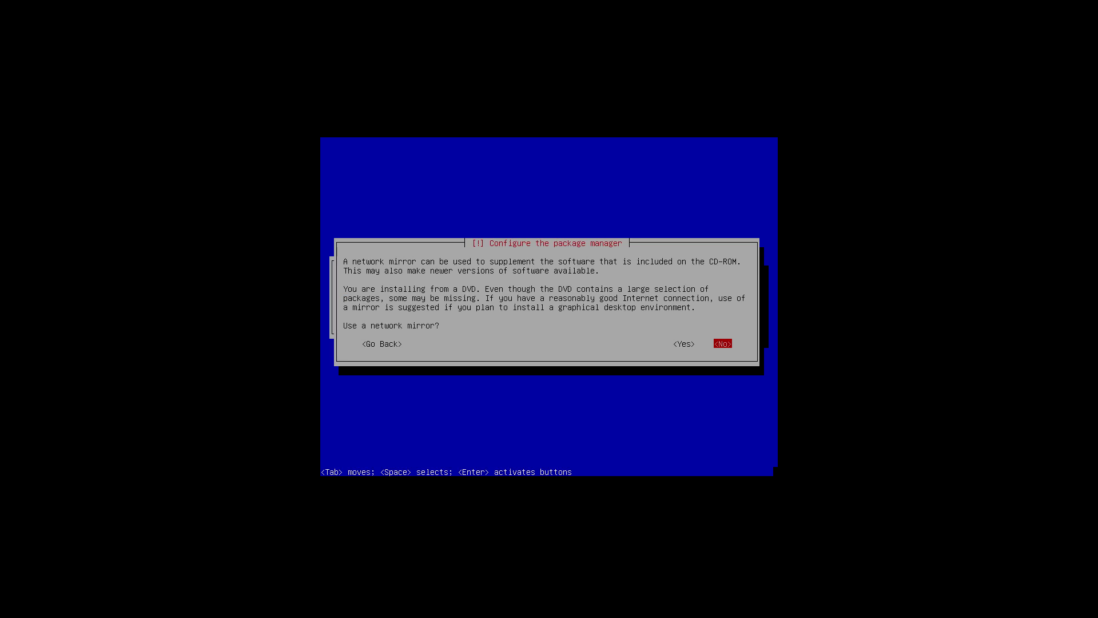
Answer No to the network mirror and No to the package usage survey
key(Return)
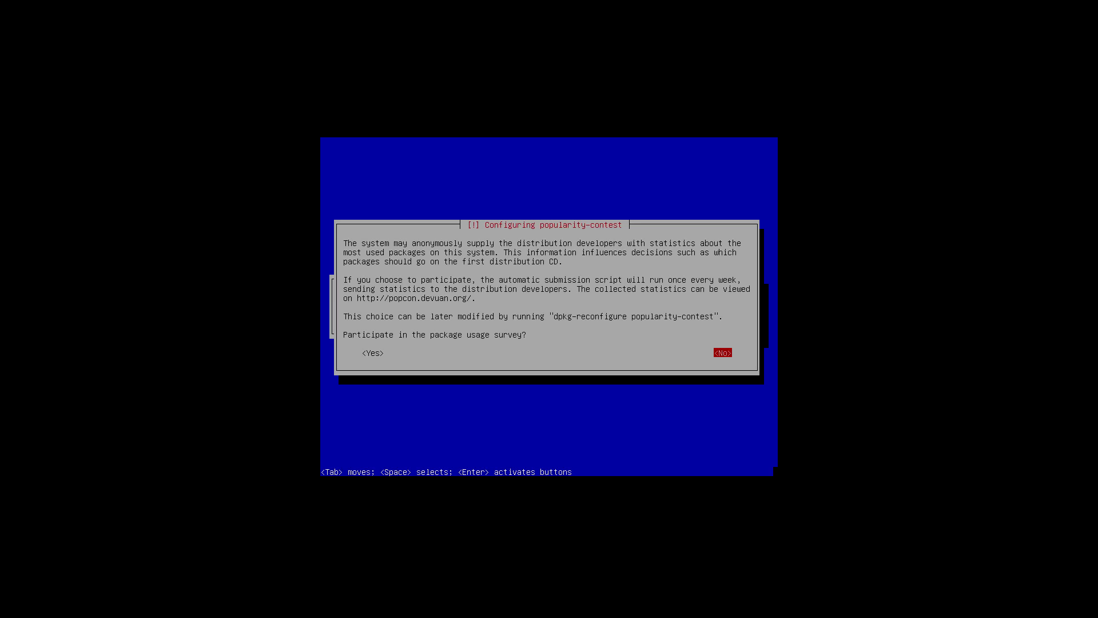
key(Return)
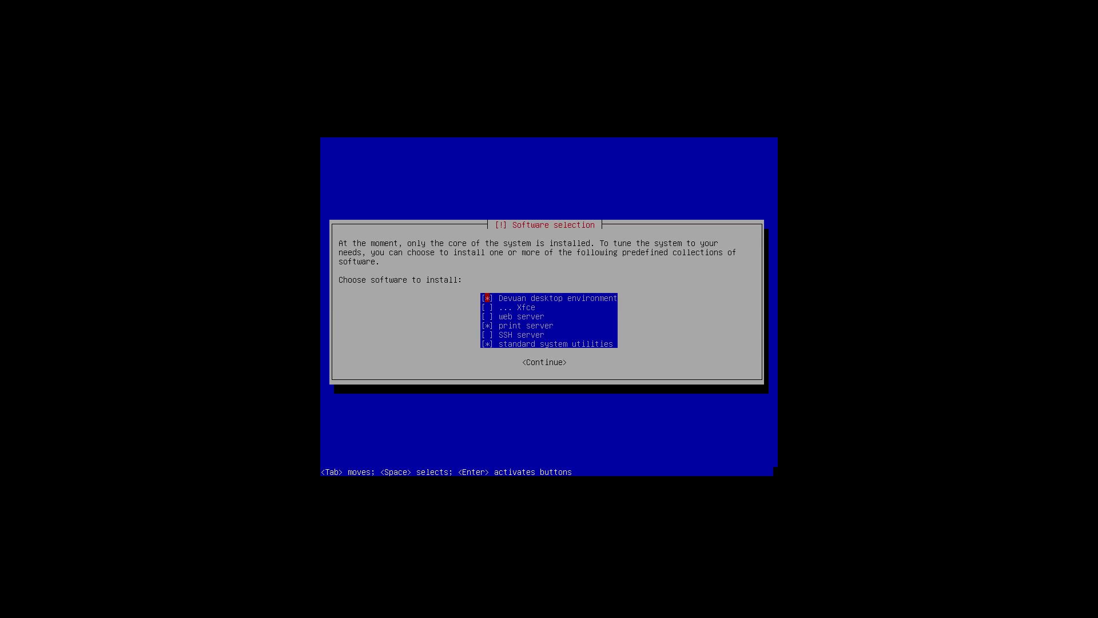
Install the default software collections and put GRUB in the MBR of /dev/sda
key(Down)
key(Down)
key(Down)
key(Down)
key(Down)
key(Return)
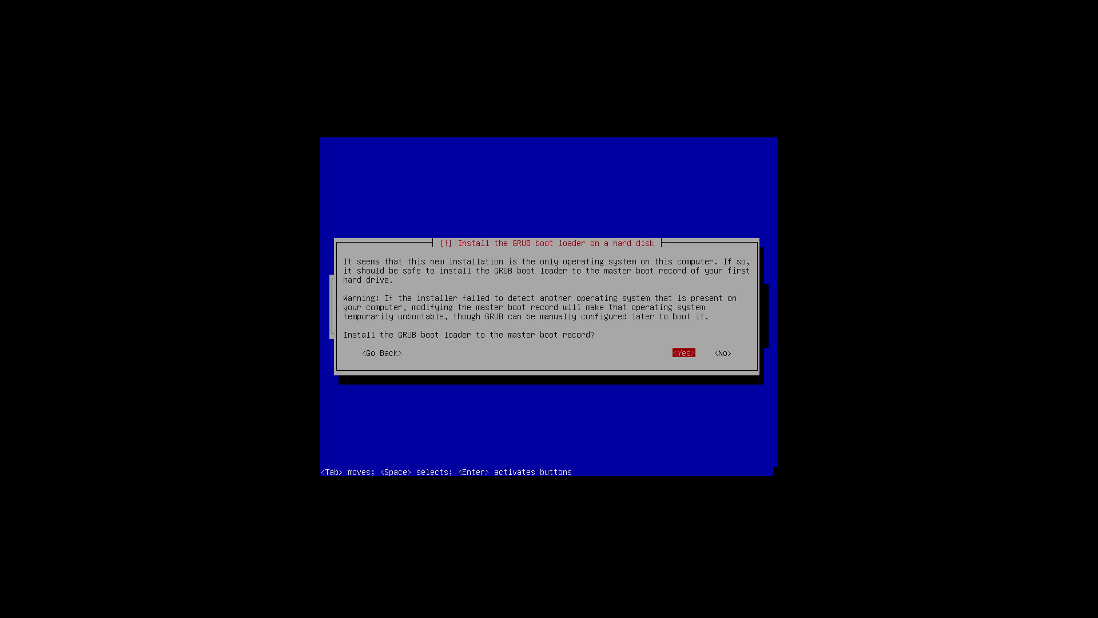
key(Return)
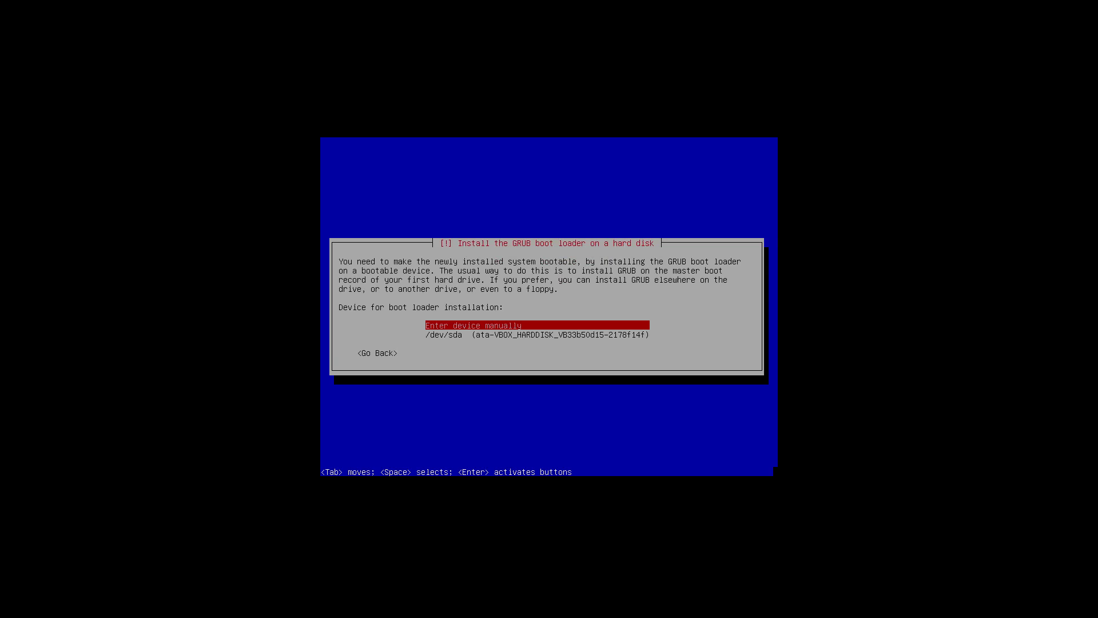
key(Down)
key(Return)
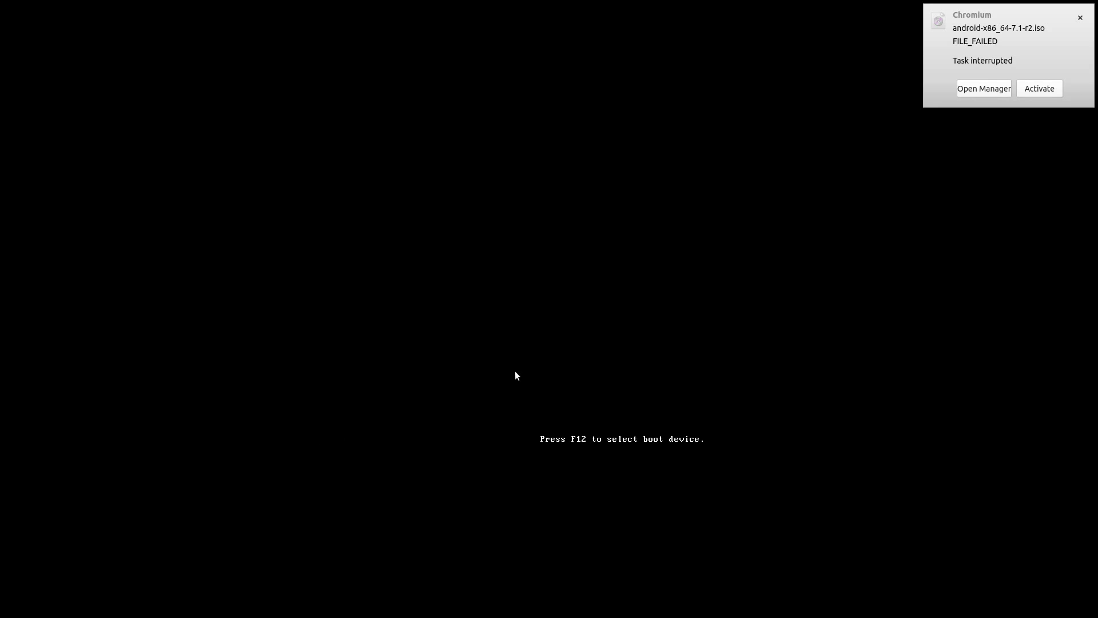
Close the failed-download notification and boot the default Devuan GRUB entry from the hard disk
key(F12)
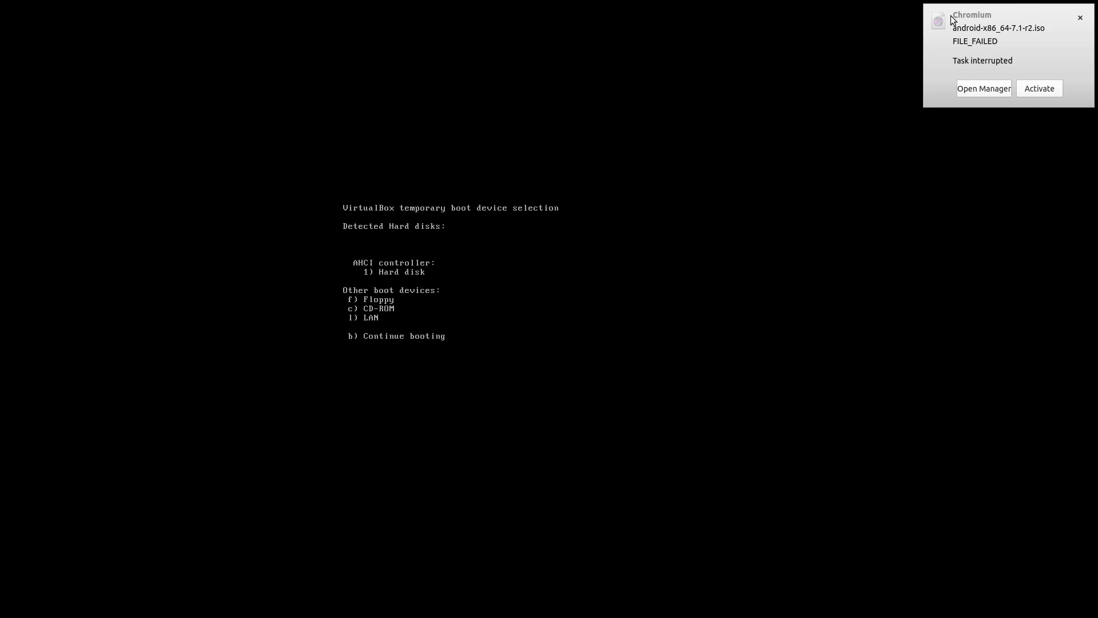
click(1081, 18)
key(c)
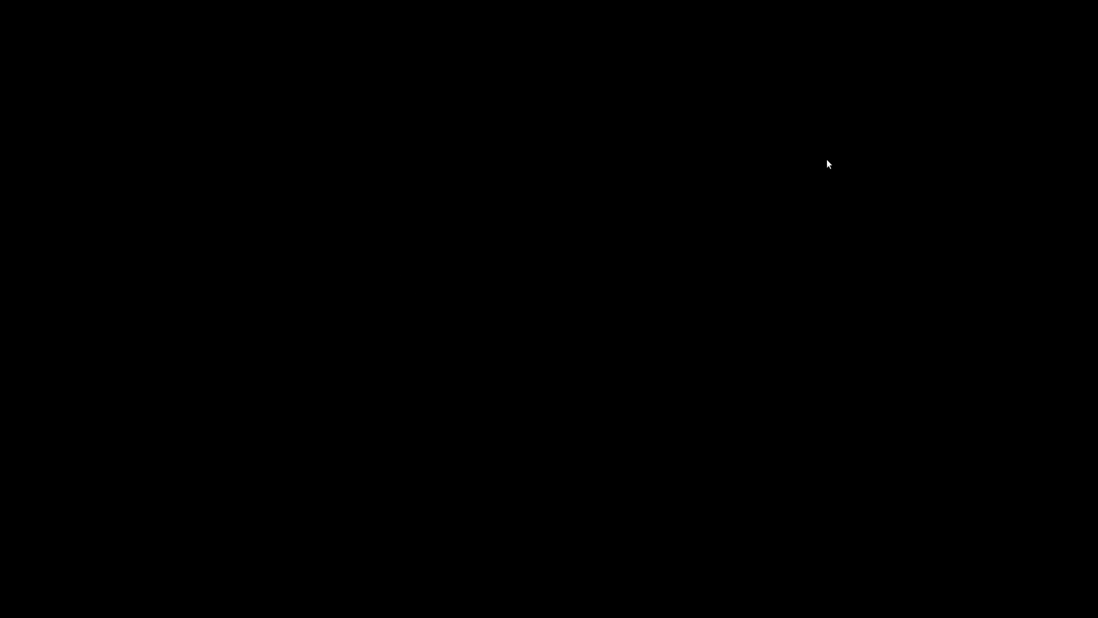
key(Return)
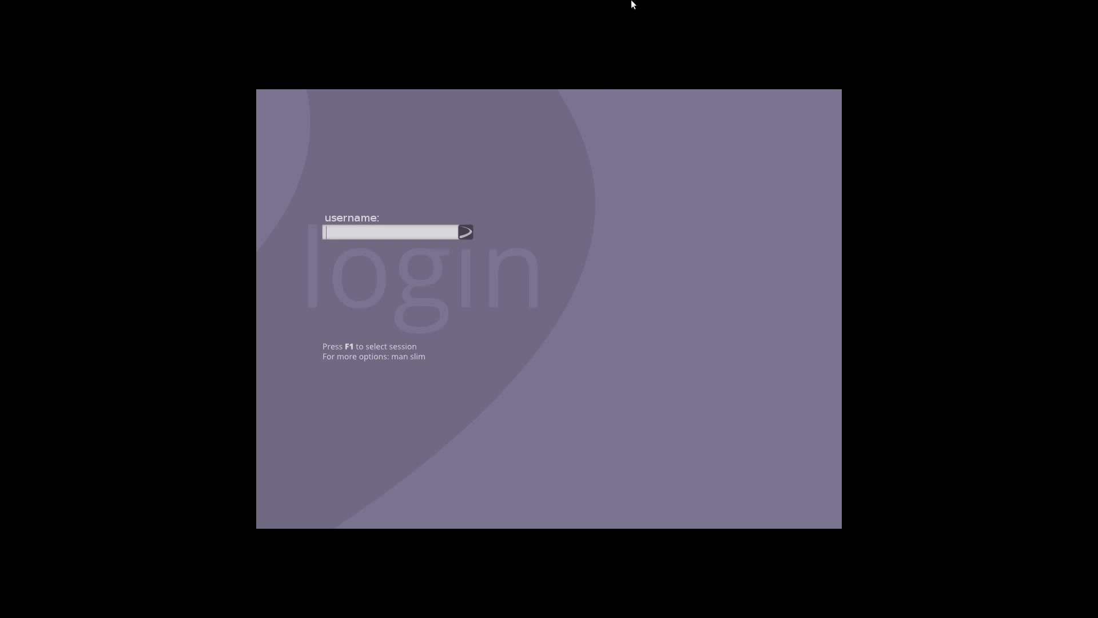
Enter the new user's username and password at the SLiM login screen
text(vanquishedangel)
key(Return)
text(****)
key(Return)
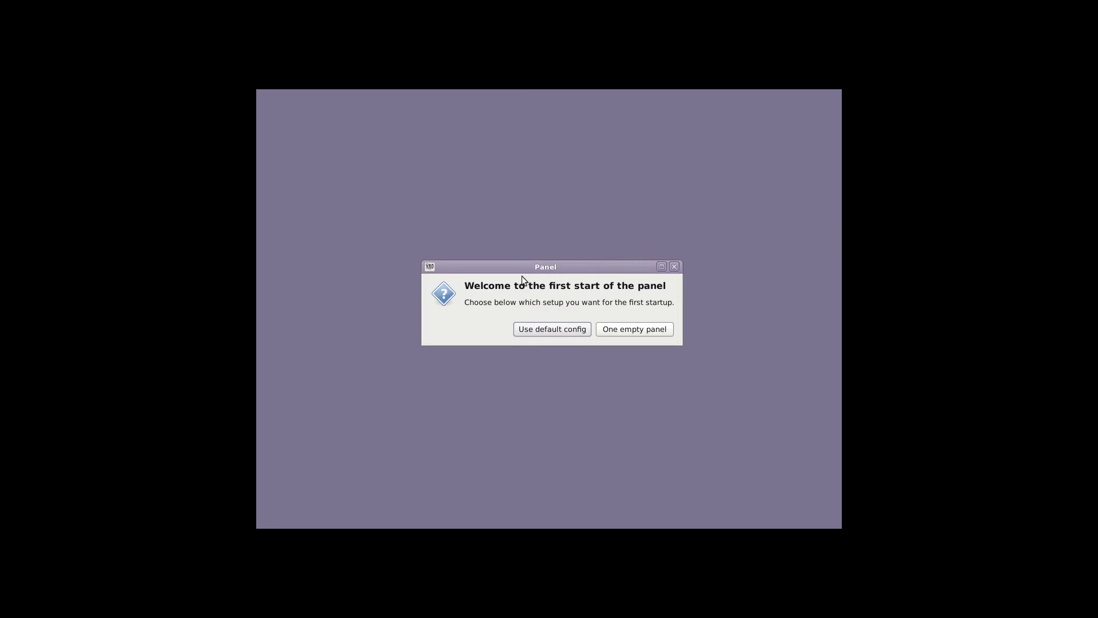
Accept the default Xfce panel configuration and show the Applications Menu's Settings submenu
click(563, 330)
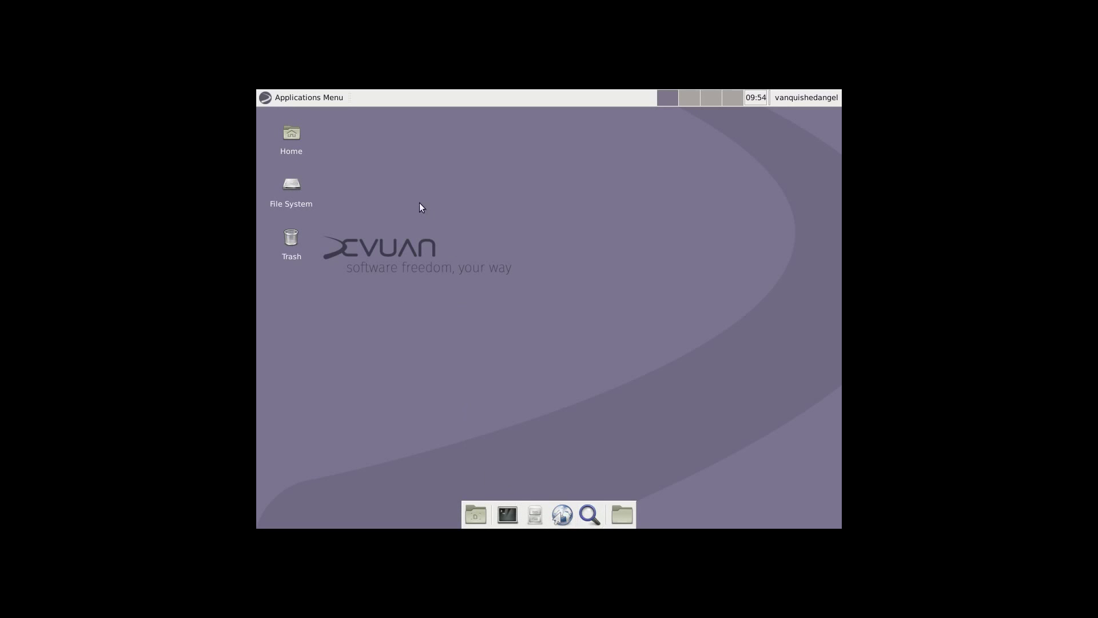
click(300, 96)
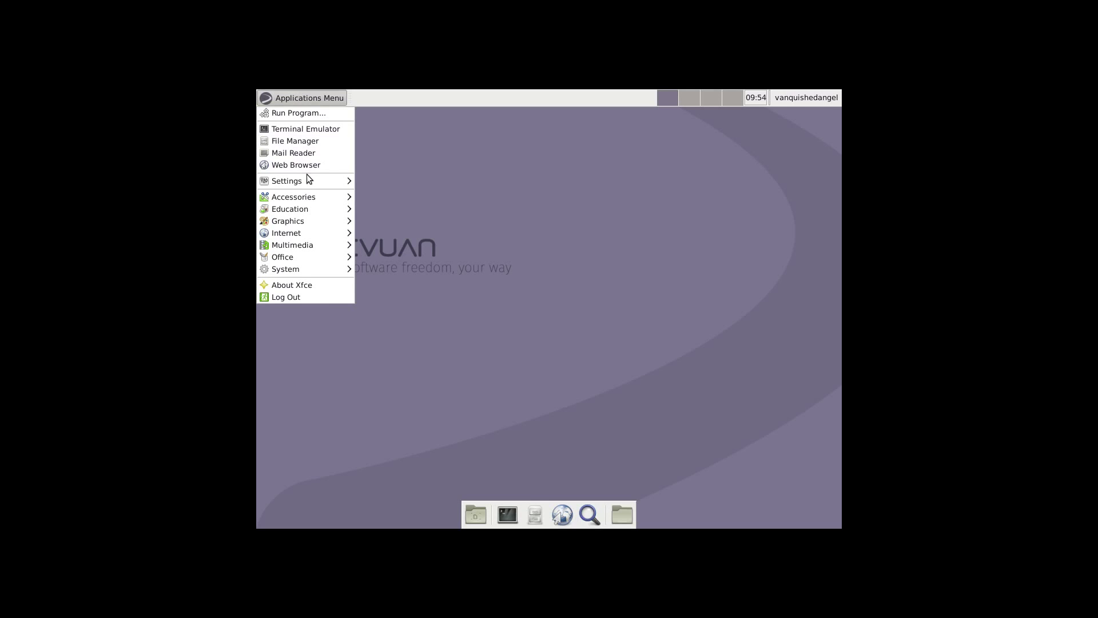
click(409, 222)
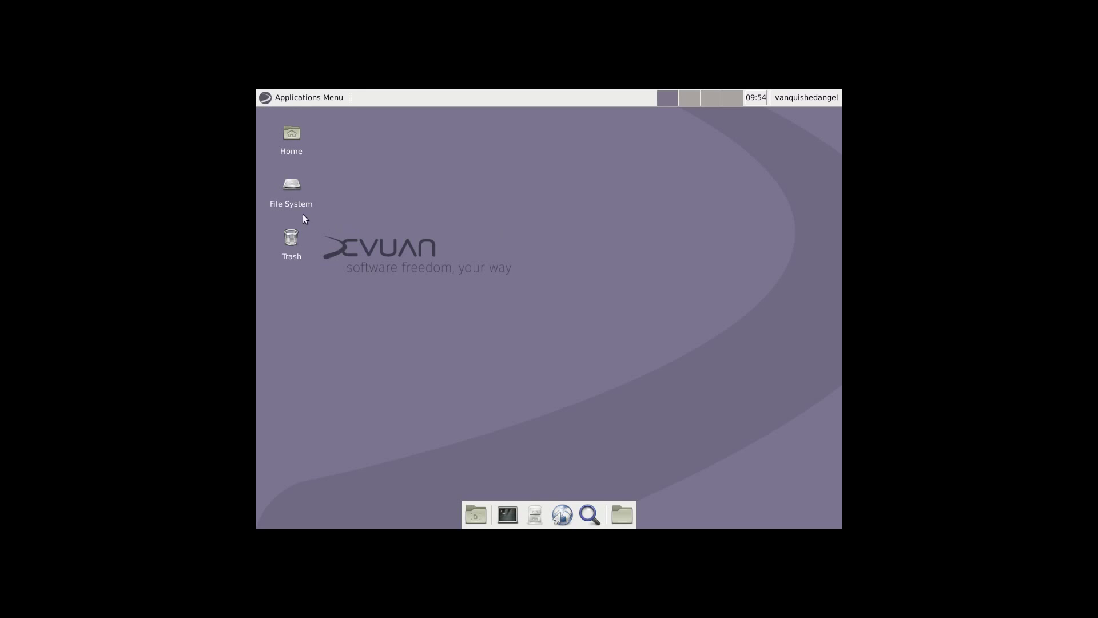
click(290, 97)
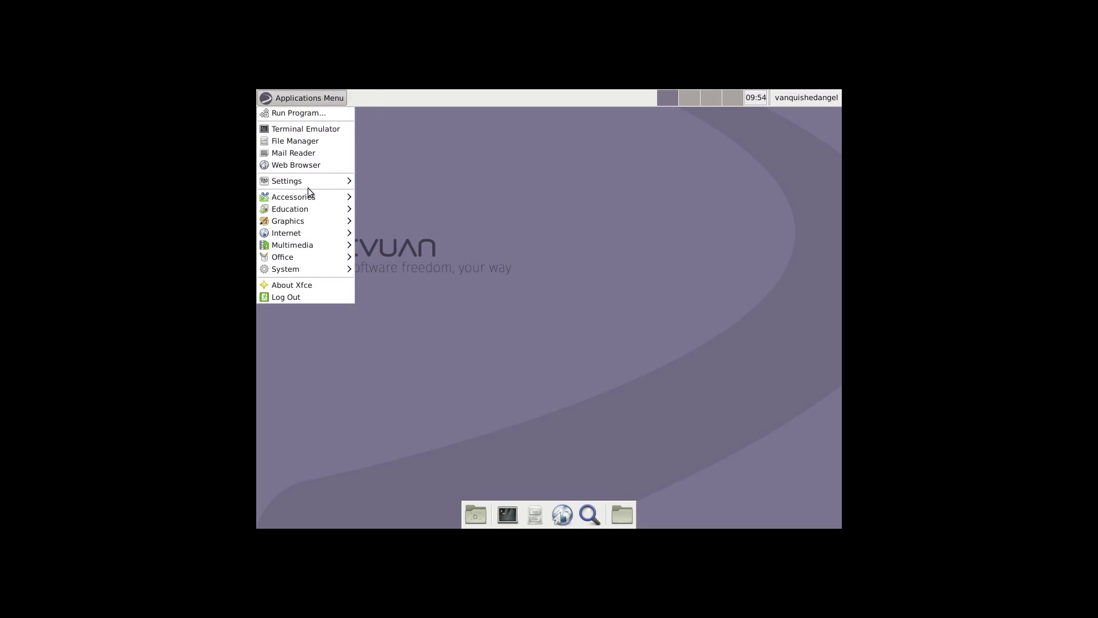
mouse_move(304, 183)
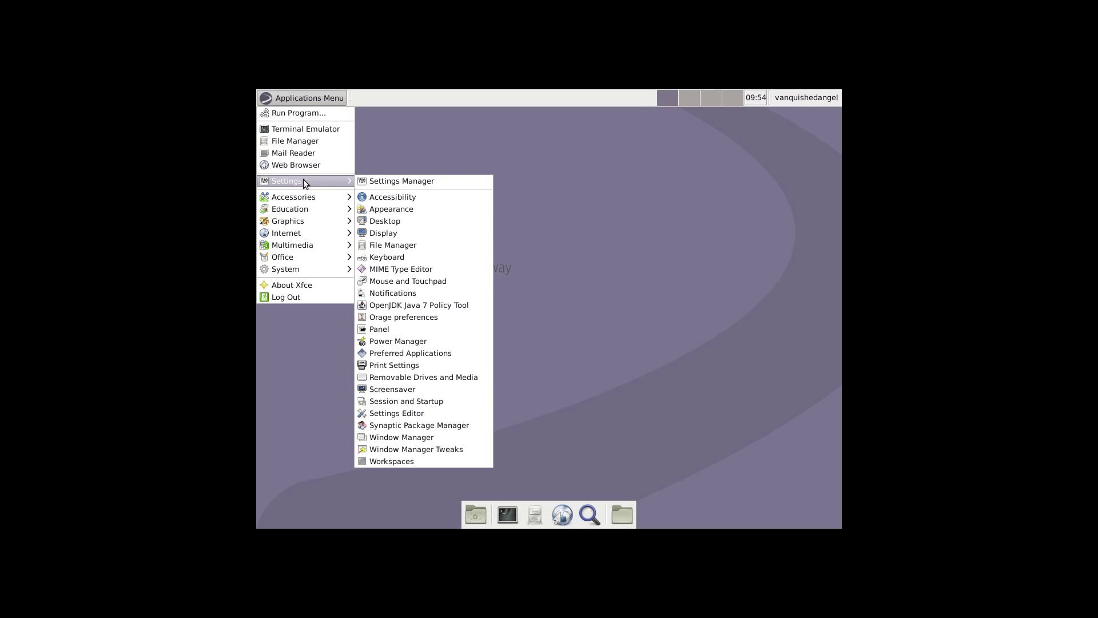
Review the Display resolution options, keep 1024x768, and close Display settings
click(387, 235)
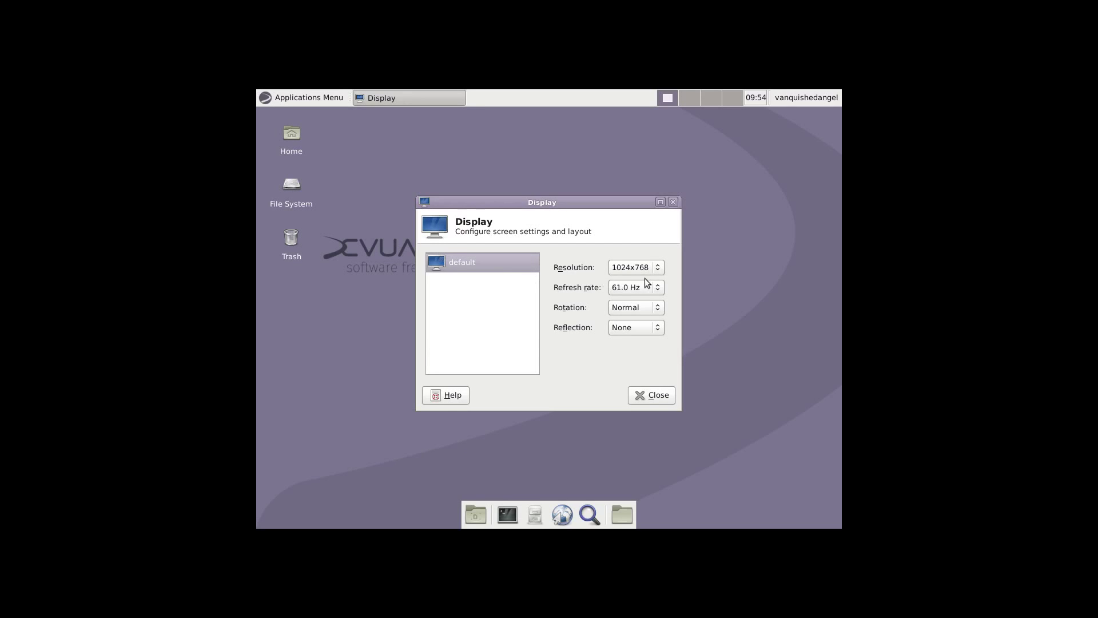
click(660, 271)
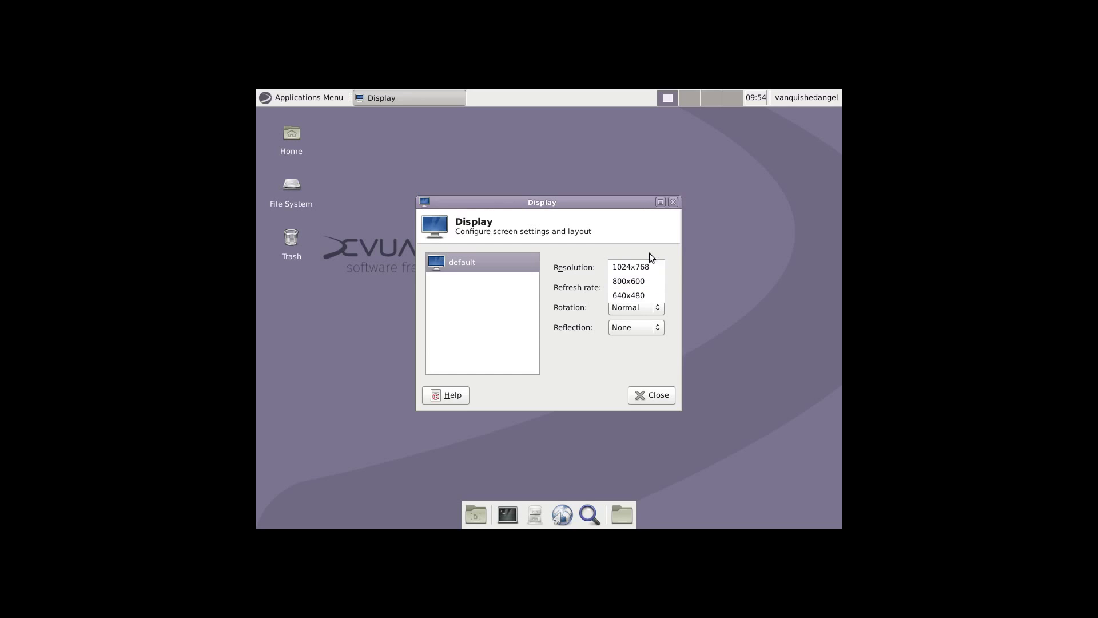
click(650, 253)
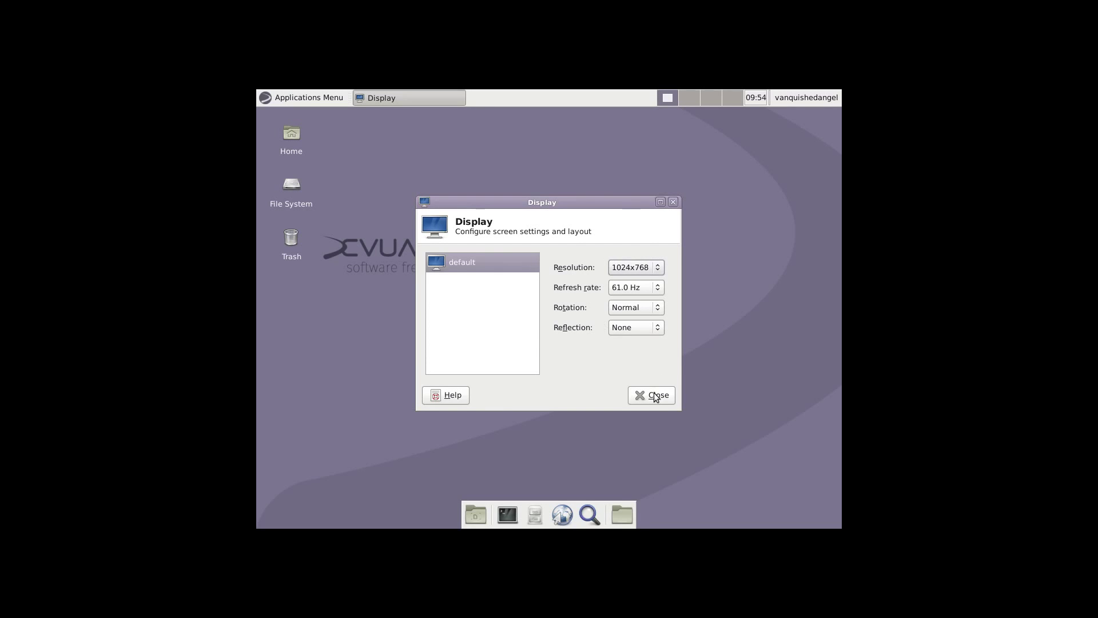
click(655, 396)
Show the Accessories submenu of the Applications Menu
click(289, 97)
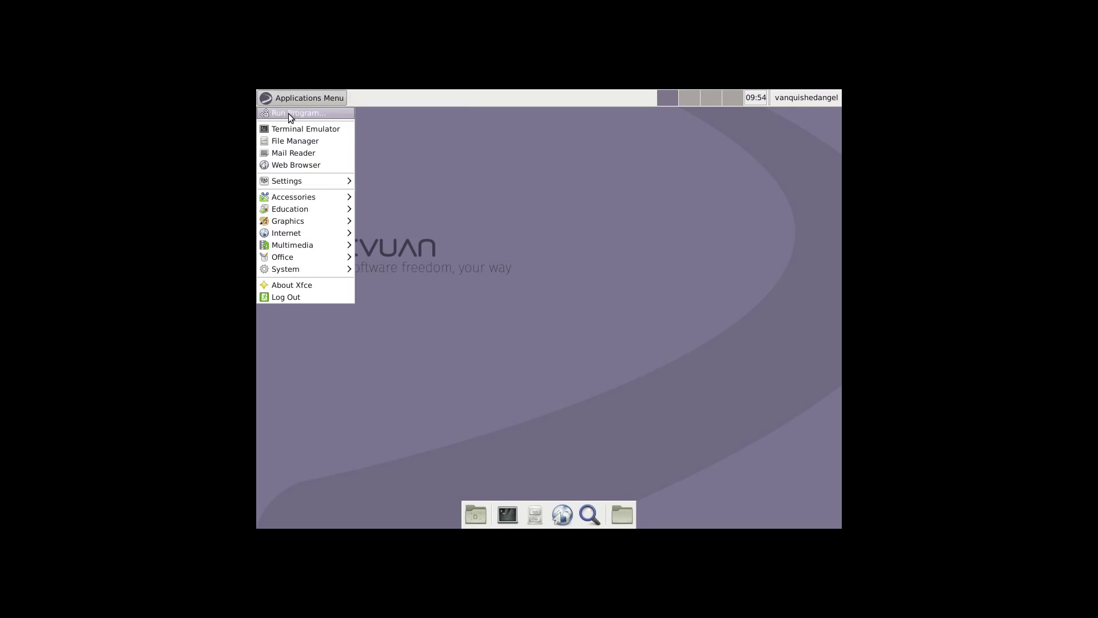
mouse_move(297, 181)
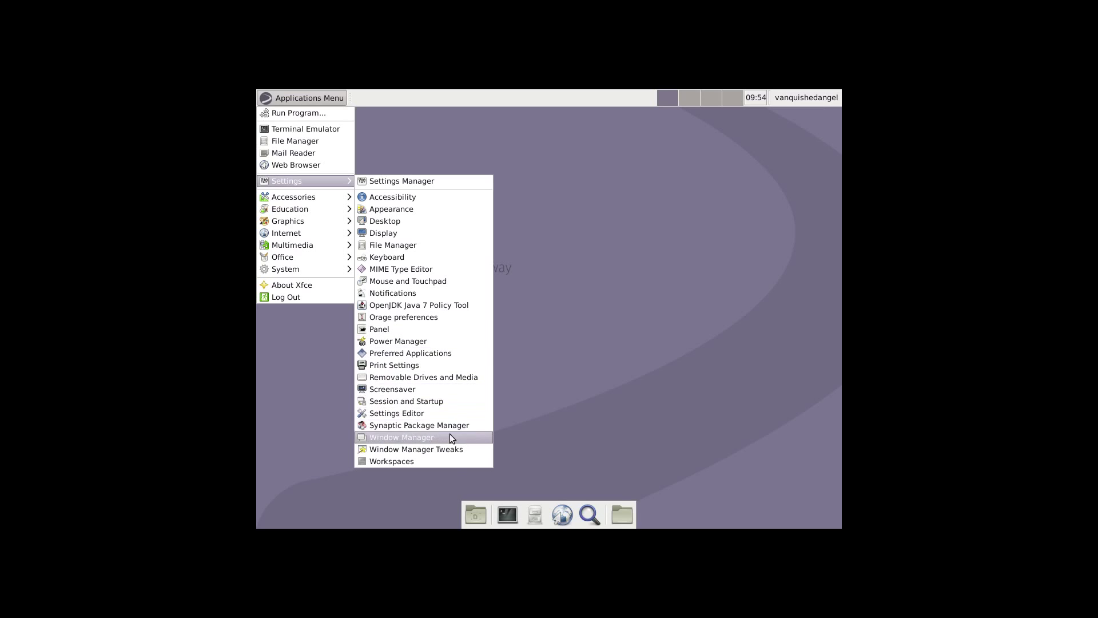
mouse_move(289, 199)
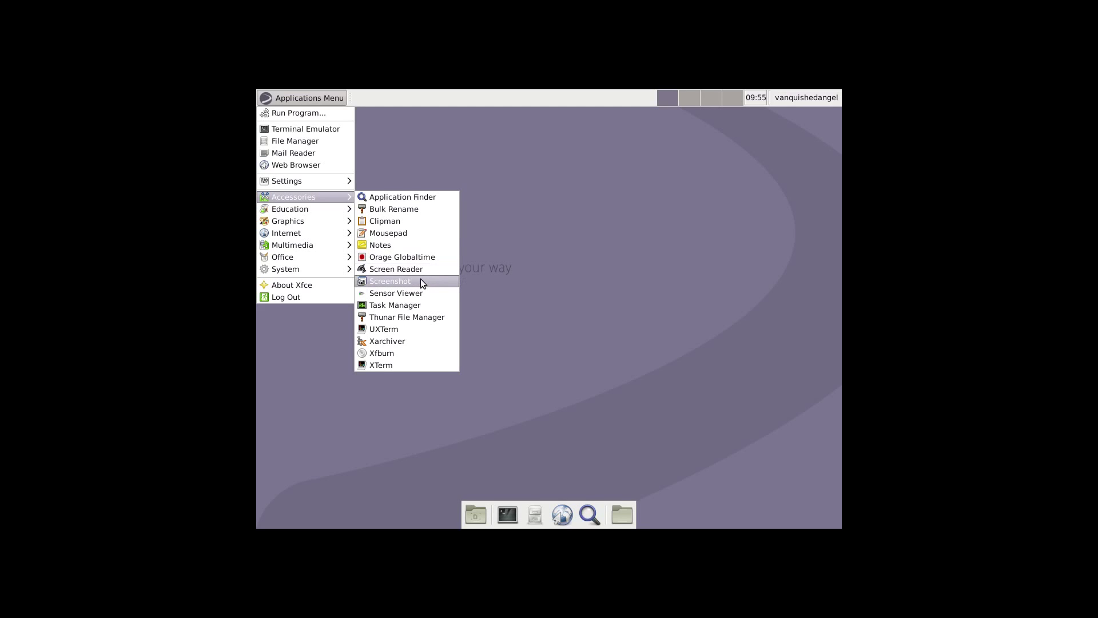
Launch Task Manager, centre it, keep normal-precision values, and set its toolbar style to Large
click(426, 304)
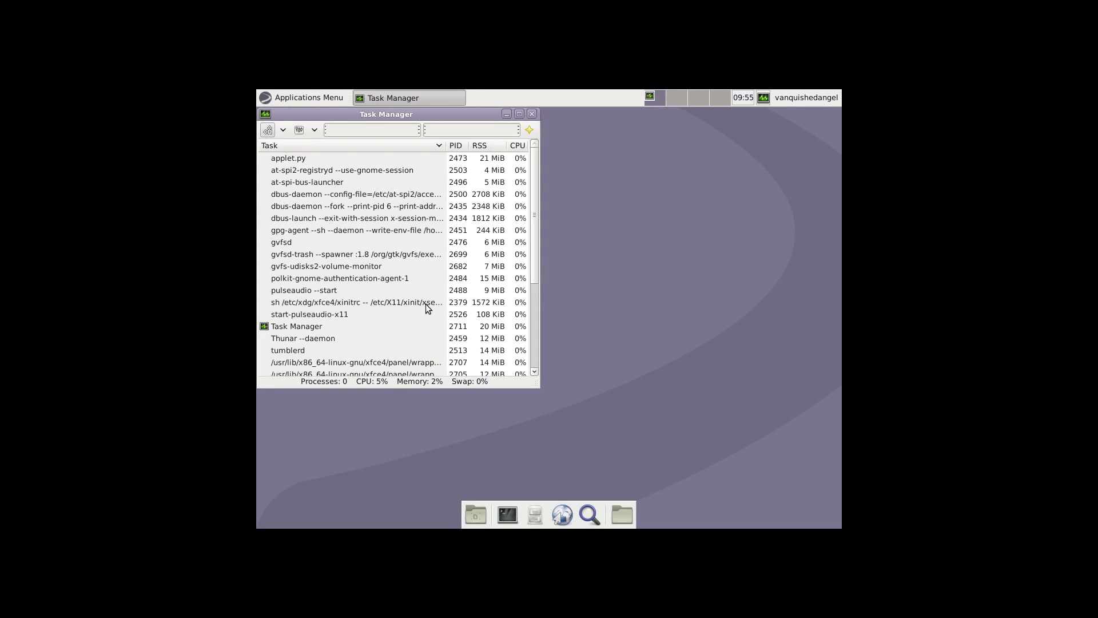
drag(427, 119, 564, 148)
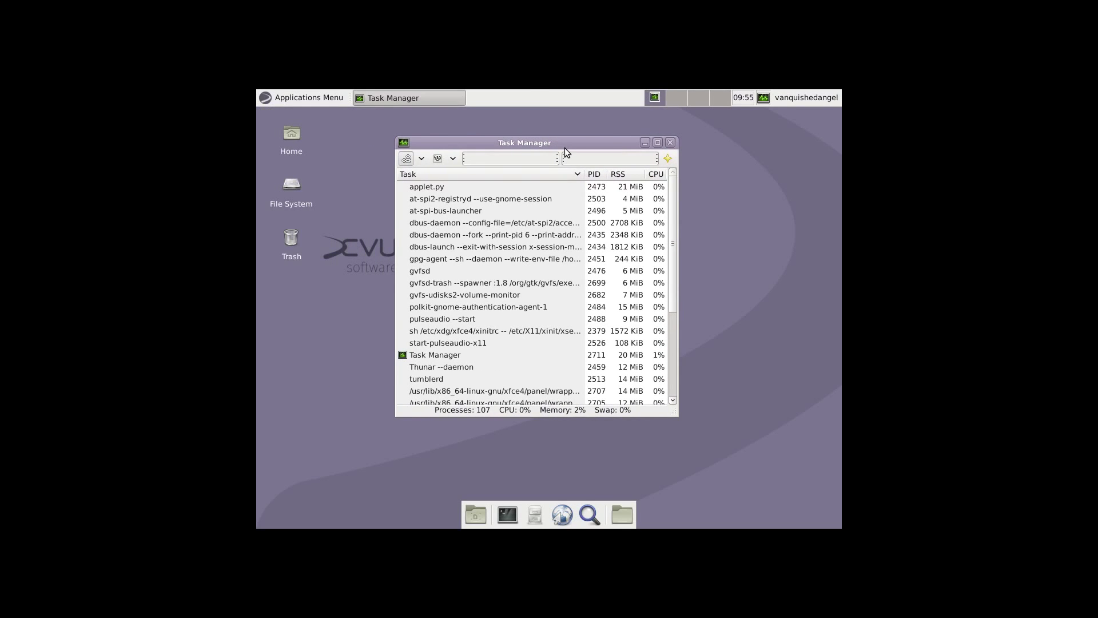
click(438, 159)
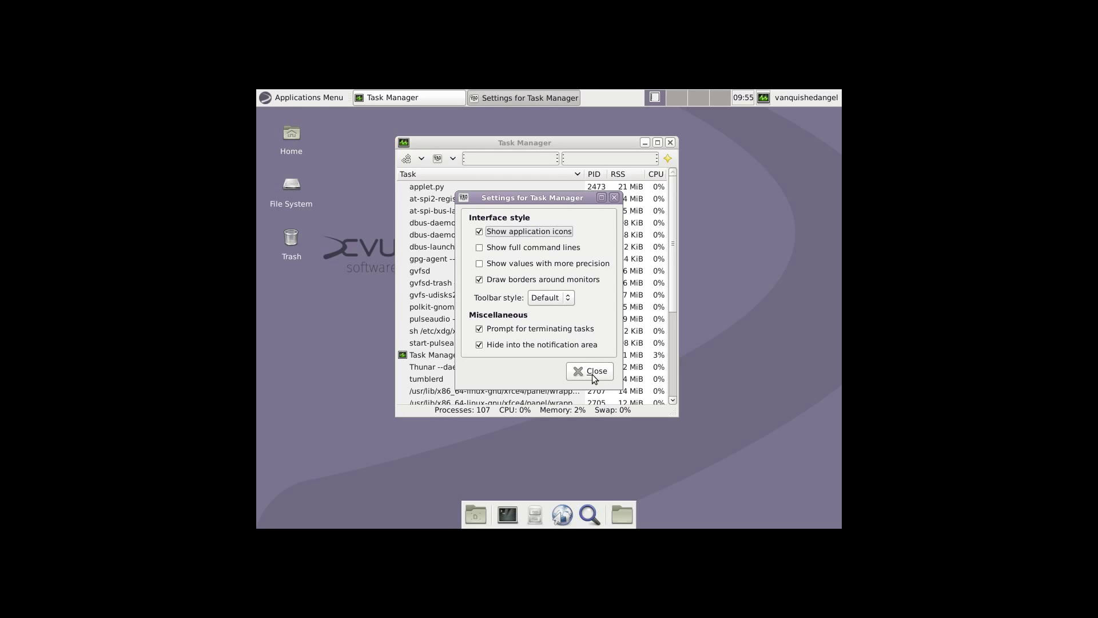
click(479, 264)
click(479, 264)
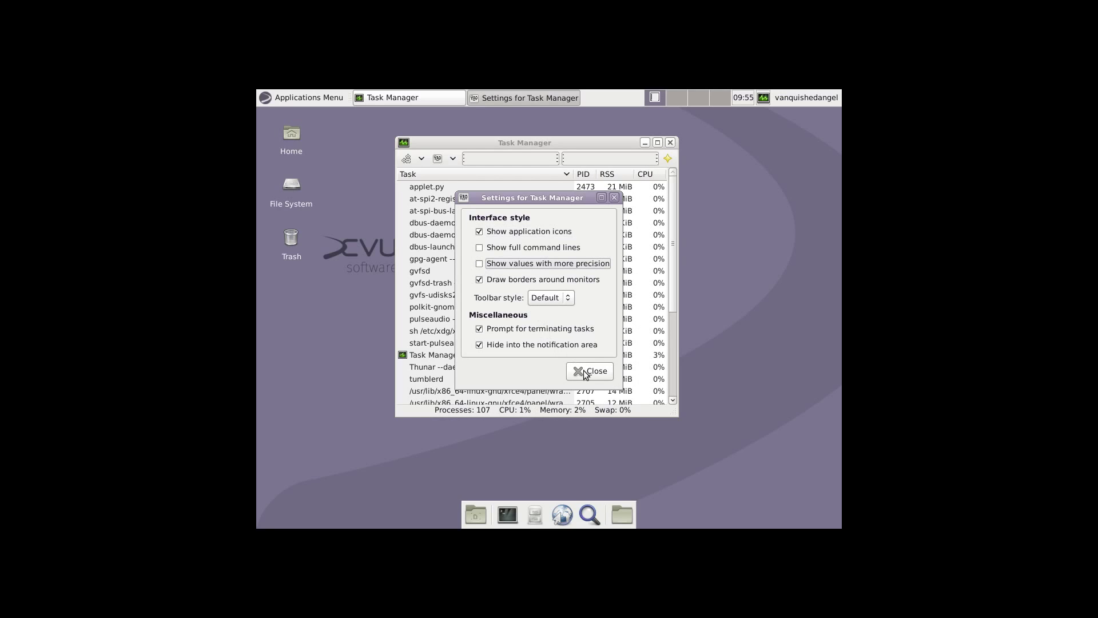
click(567, 299)
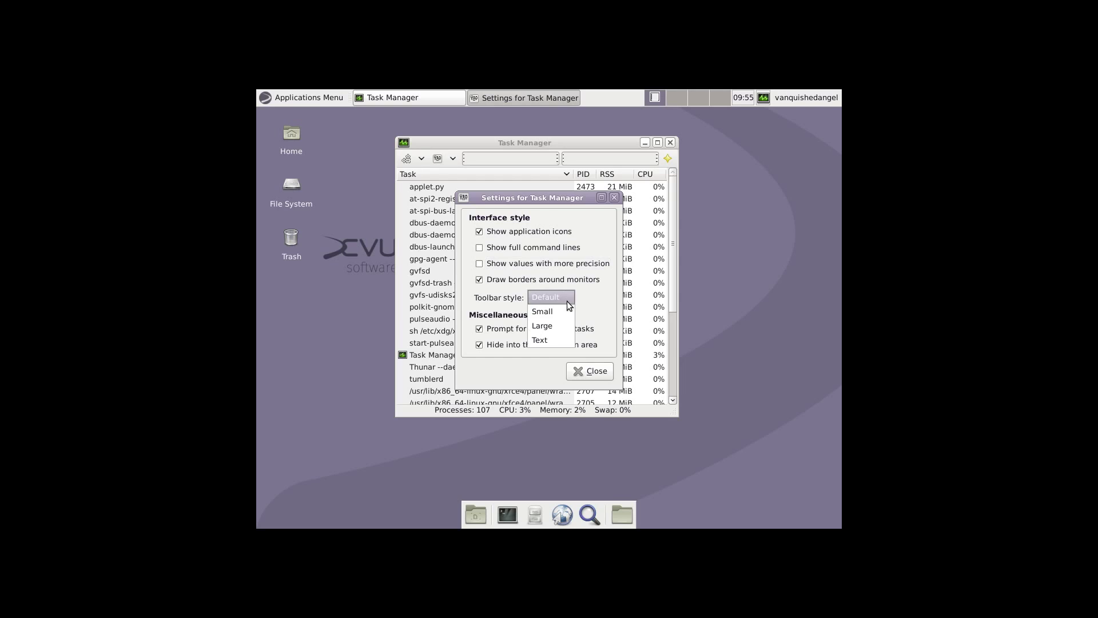
click(558, 326)
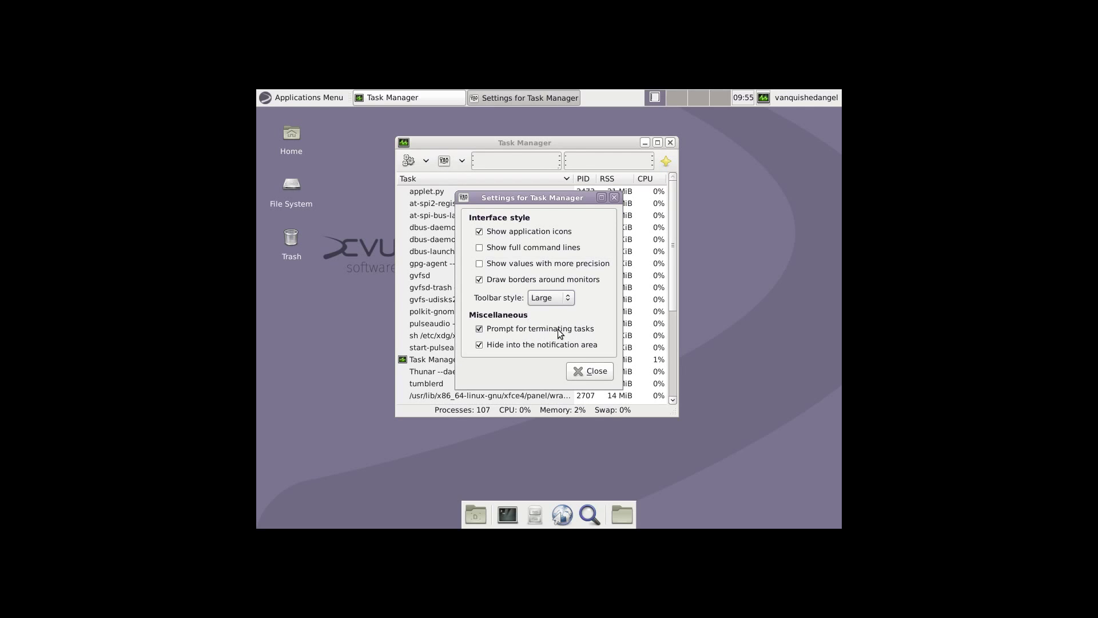
click(590, 371)
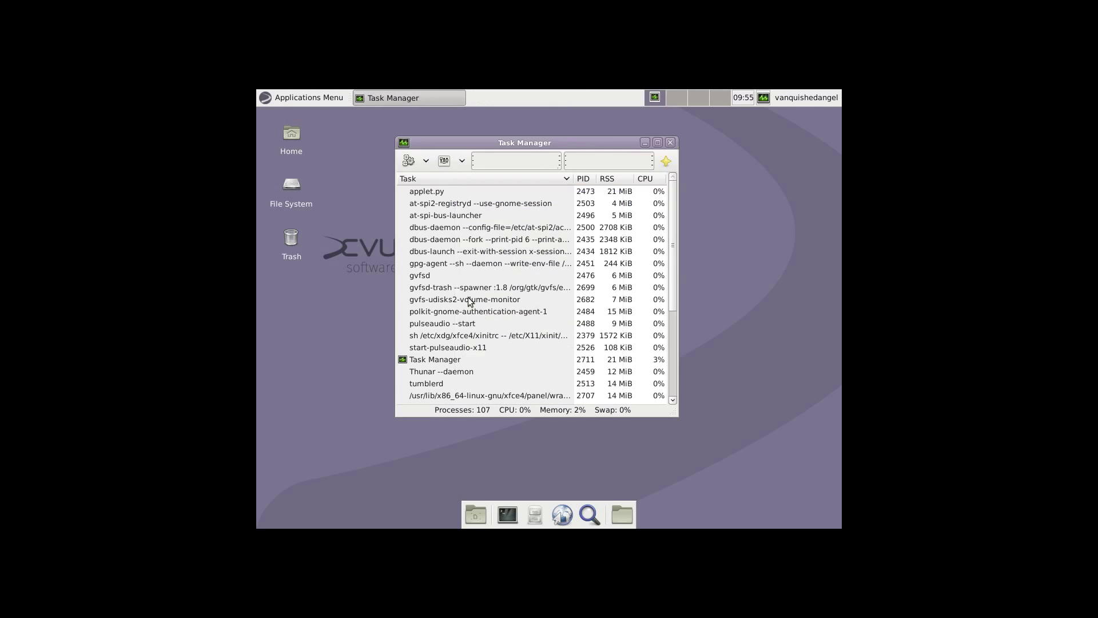
Briefly open Application Finder, enable the Virtual Bytes (VSZ) column, and quit Task Manager
click(410, 161)
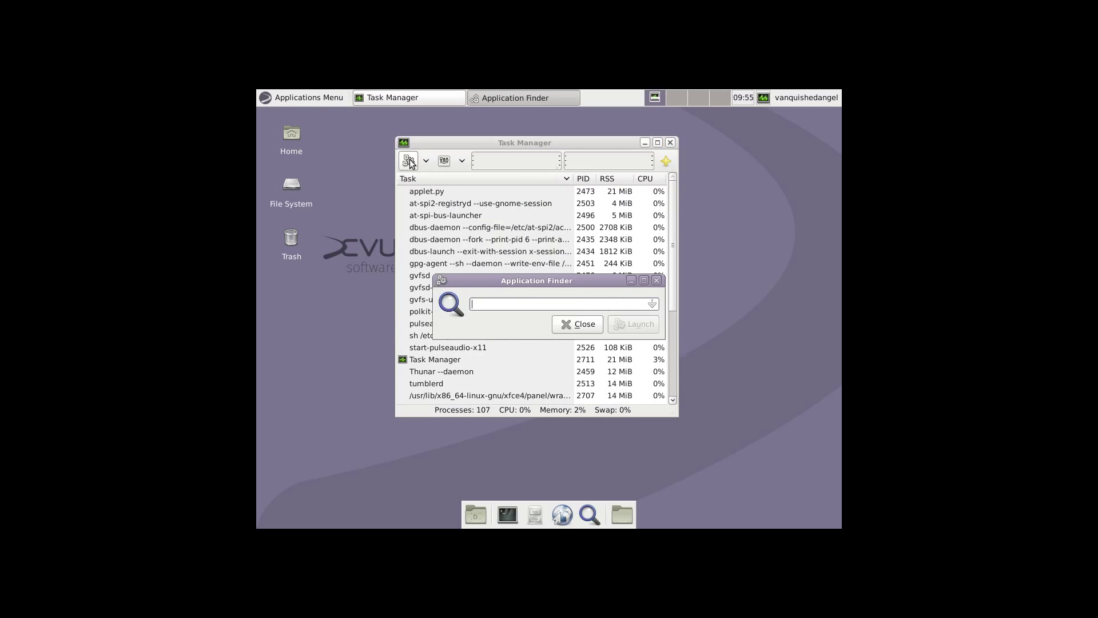
click(587, 327)
click(461, 162)
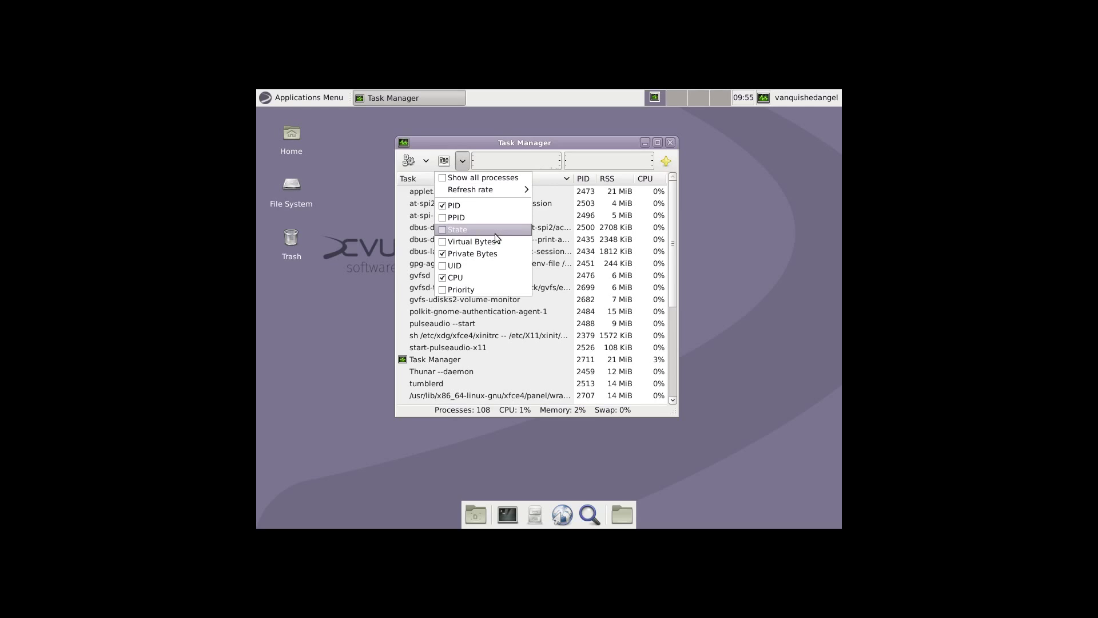
click(444, 242)
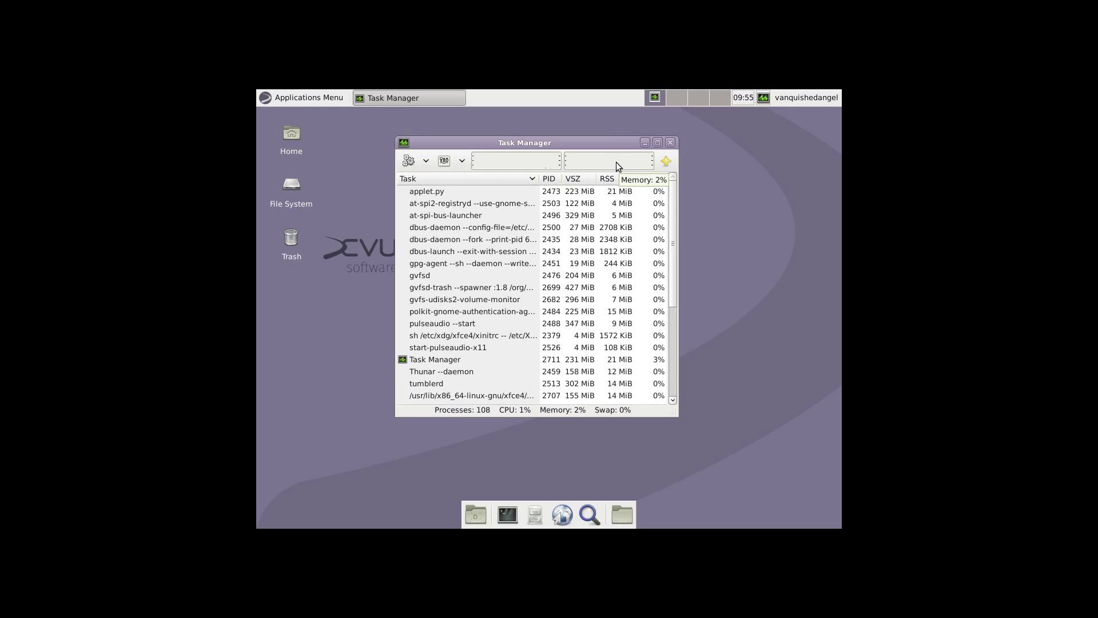
click(673, 140)
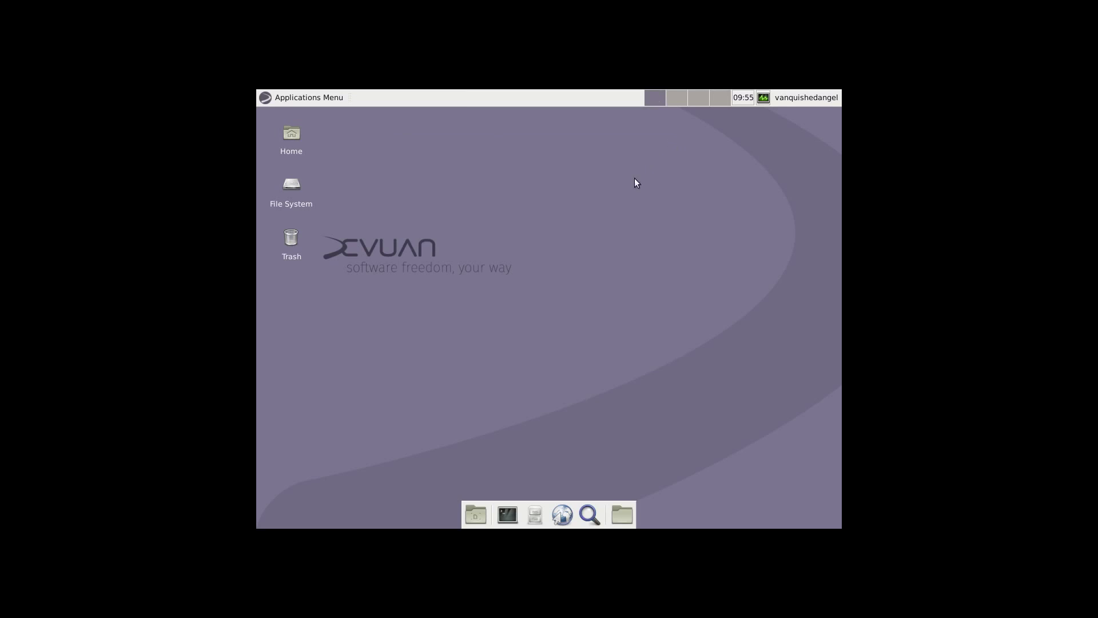
click(261, 94)
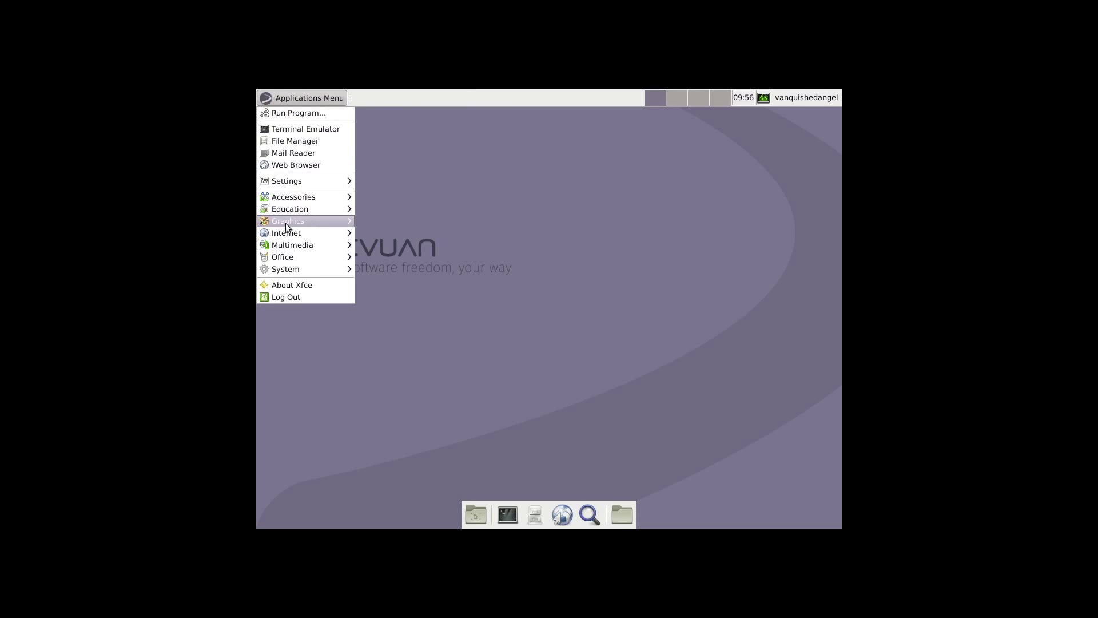
mouse_move(292, 196)
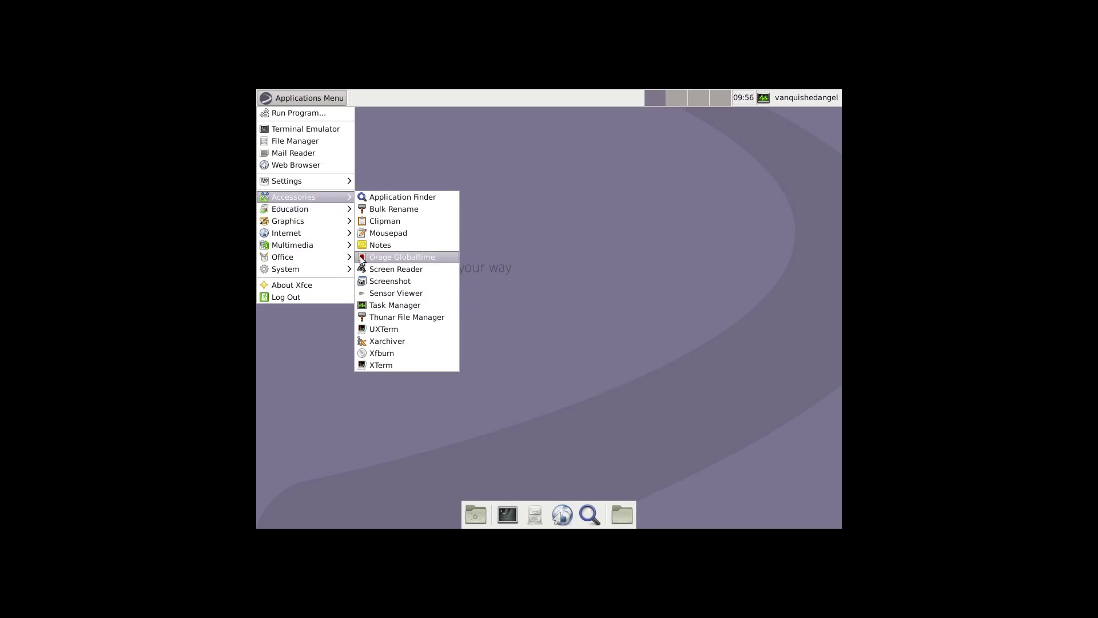
mouse_move(319, 210)
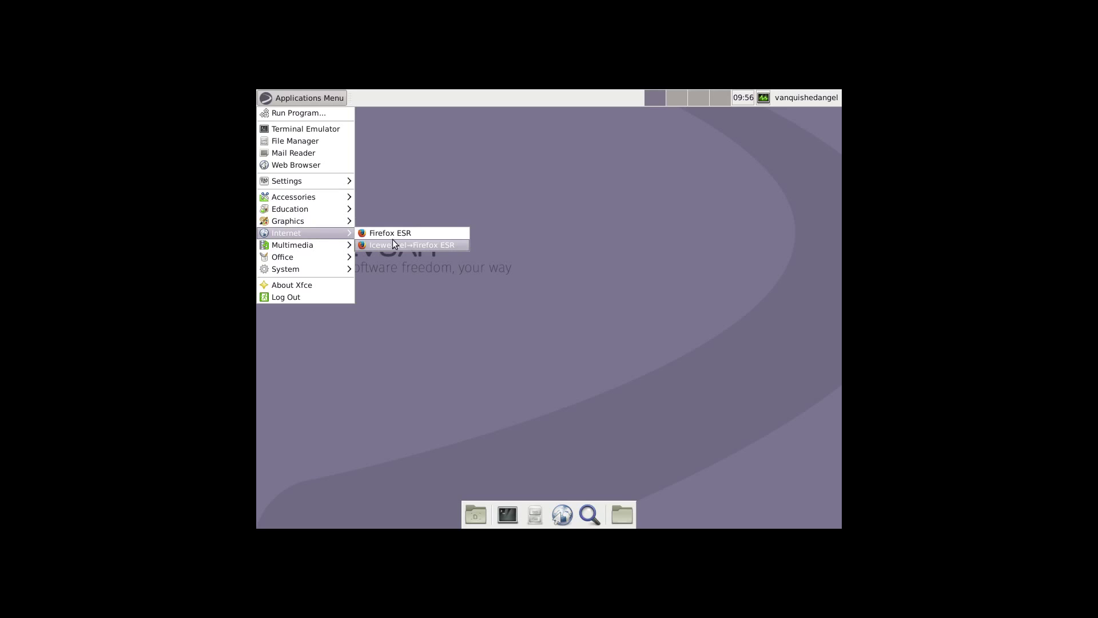
mouse_move(308, 251)
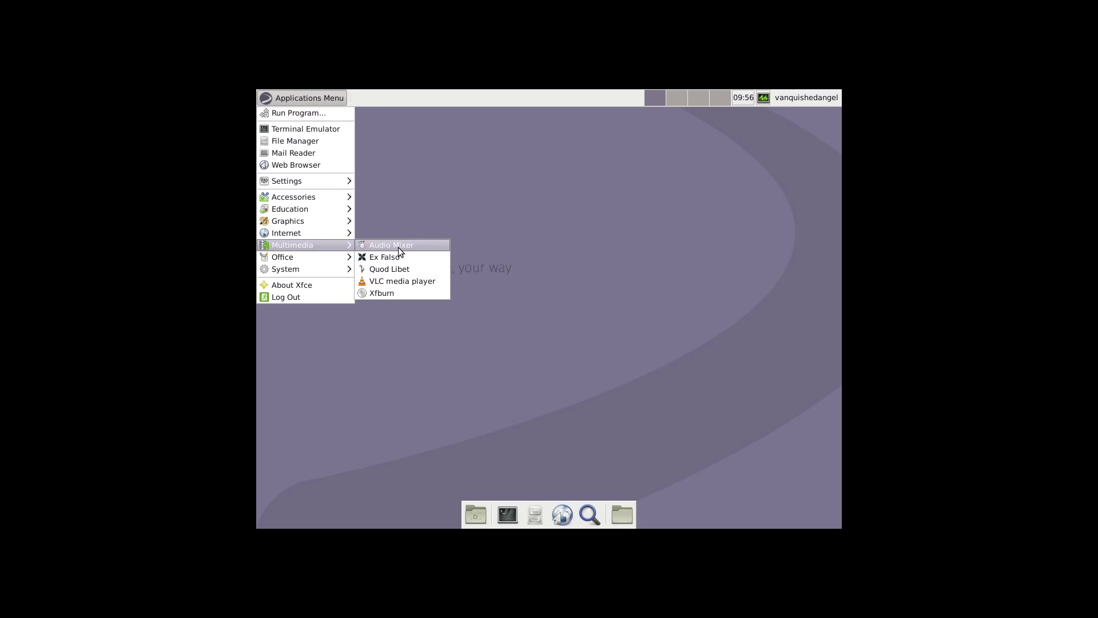
mouse_move(337, 262)
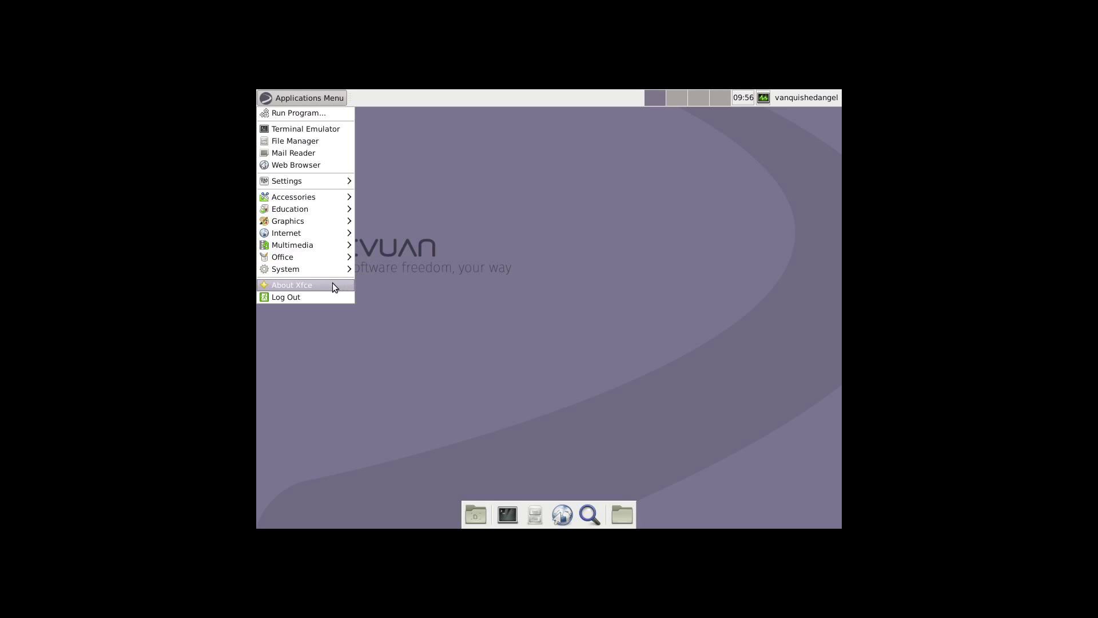
click(603, 185)
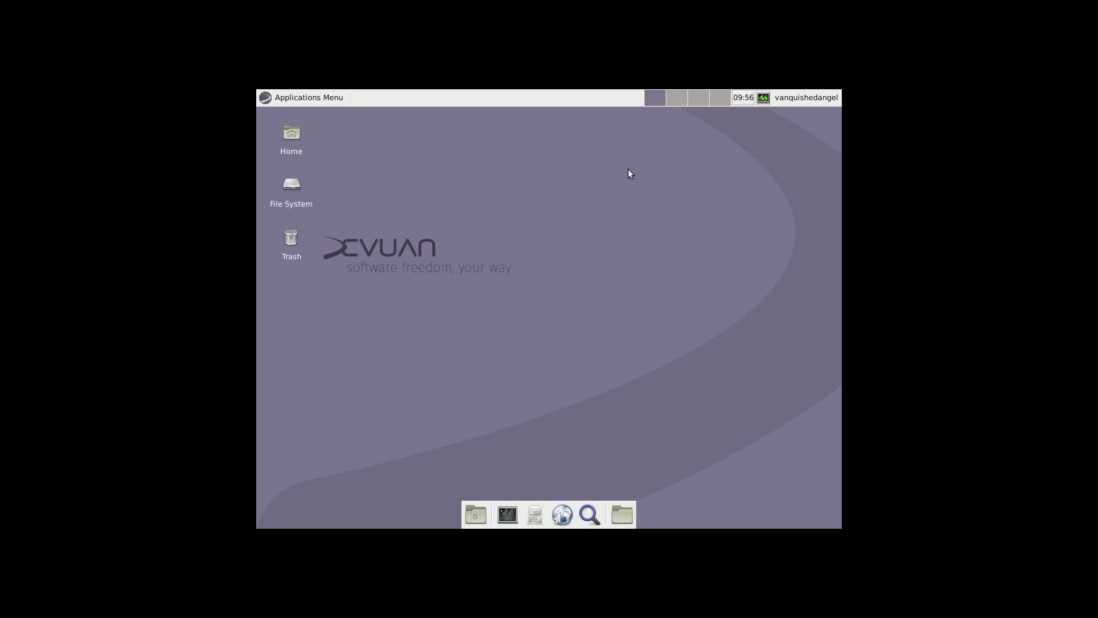
click(764, 99)
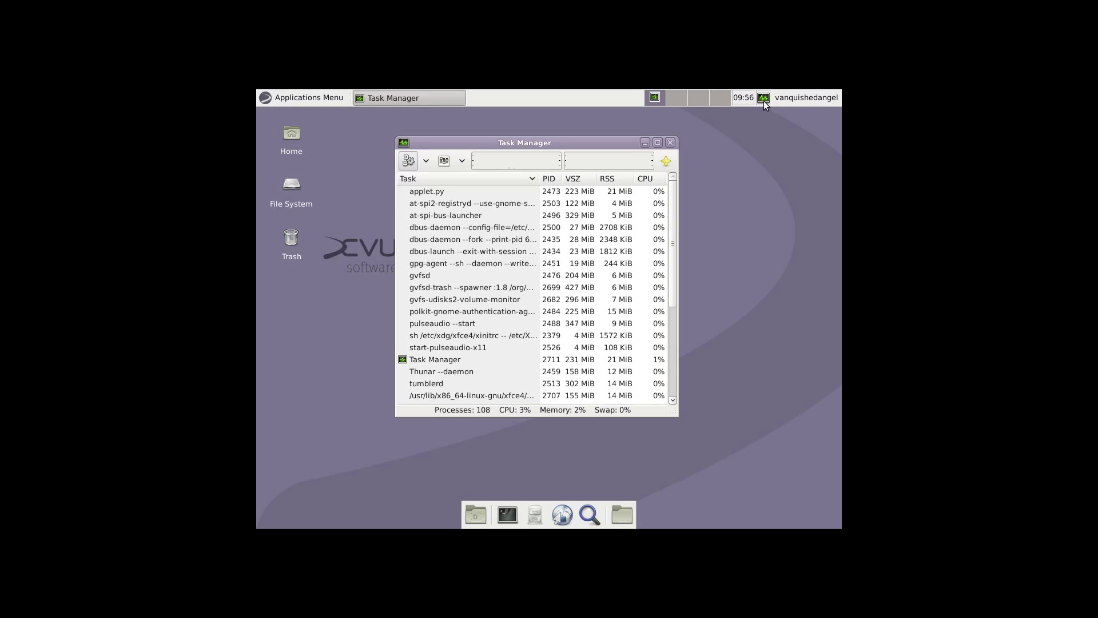
click(671, 143)
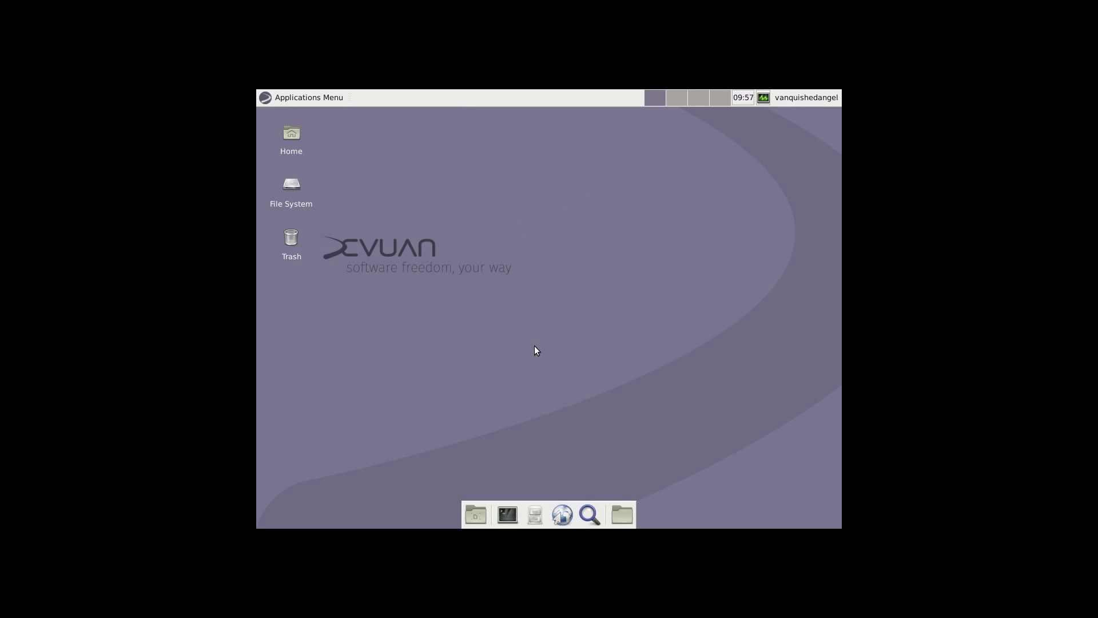
click(808, 93)
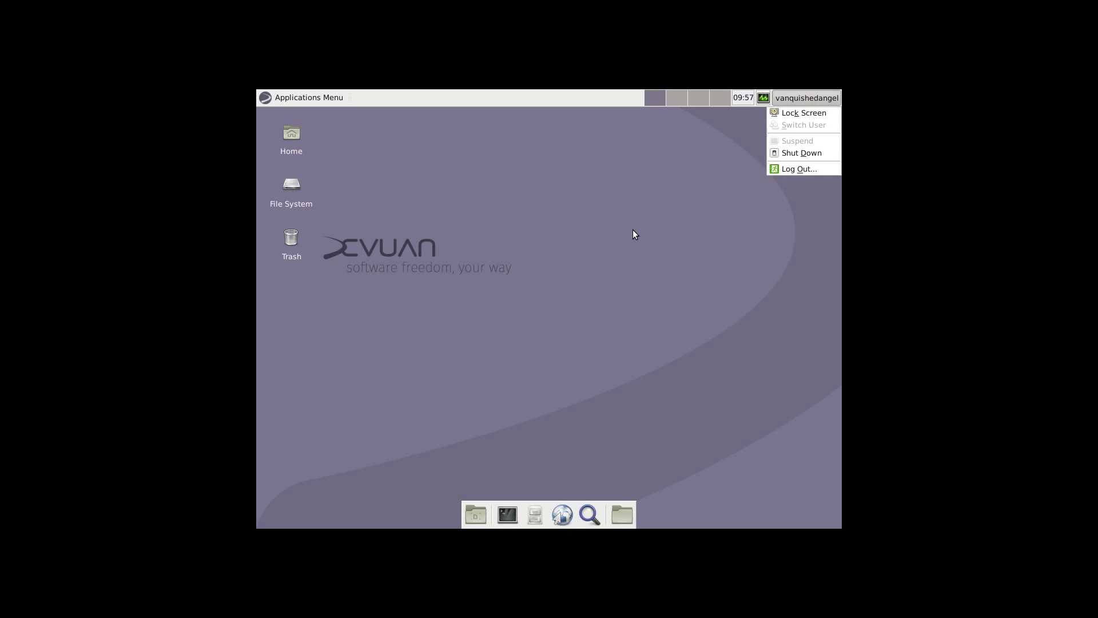
click(625, 434)
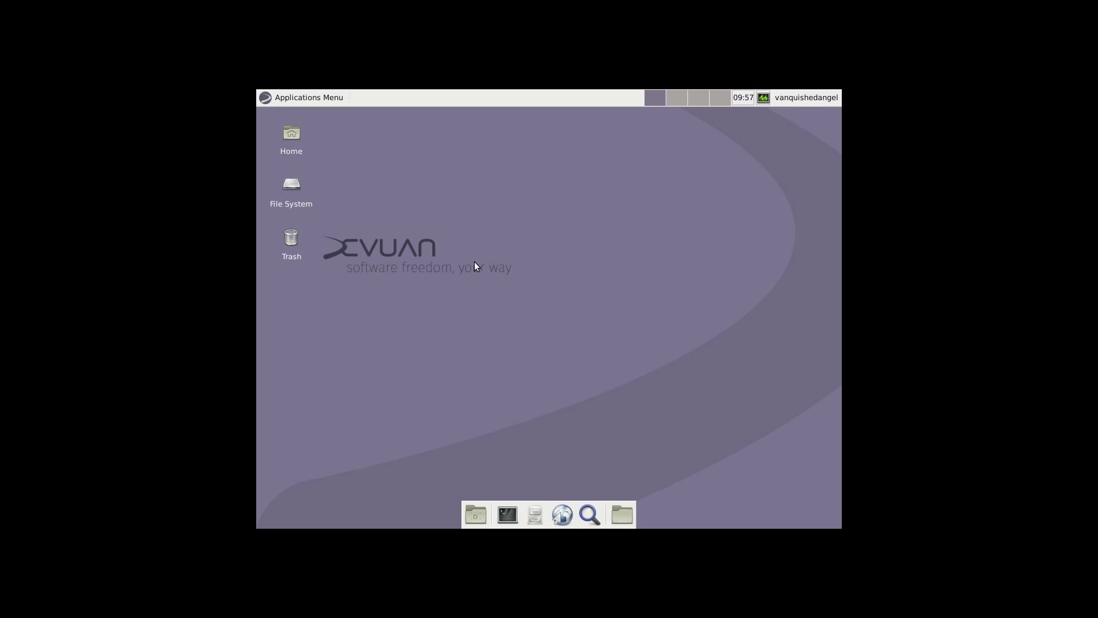
click(277, 96)
click(544, 279)
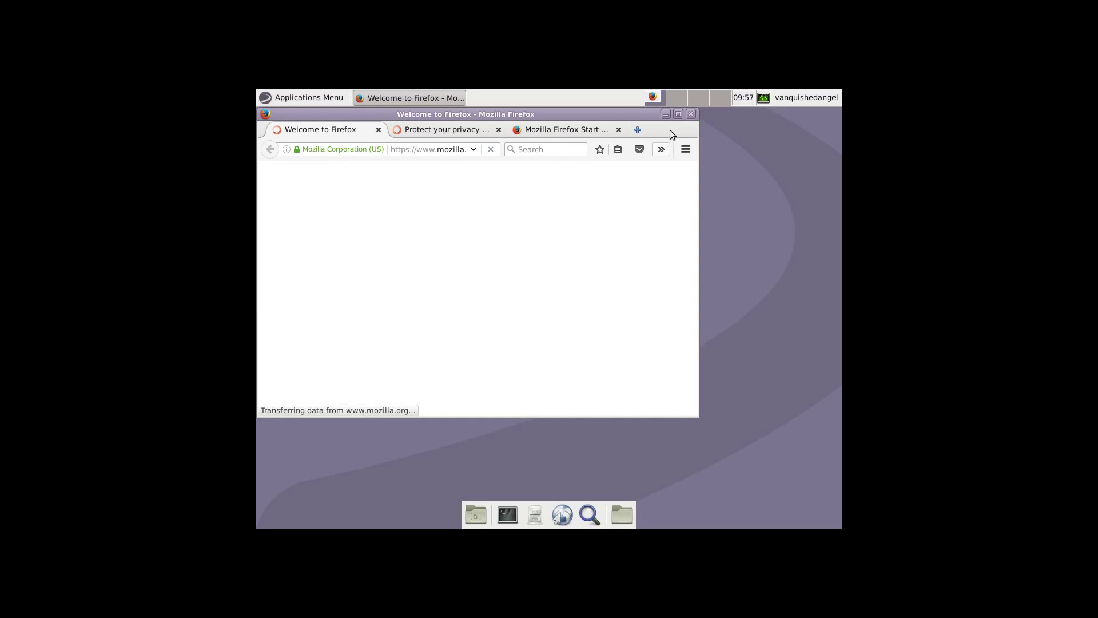
click(691, 115)
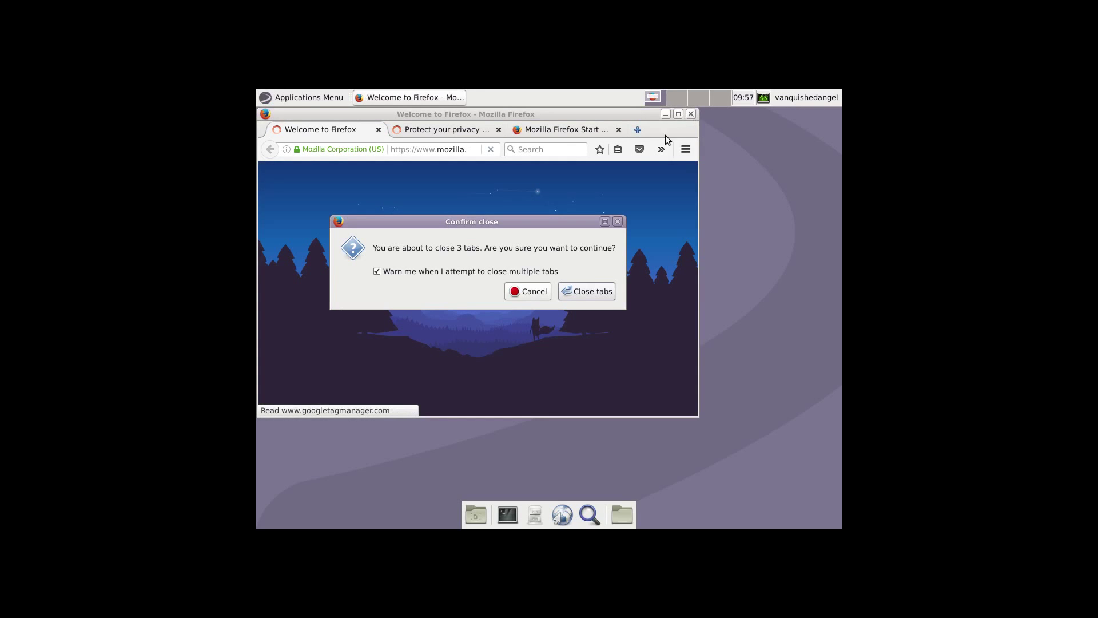
click(586, 289)
click(314, 98)
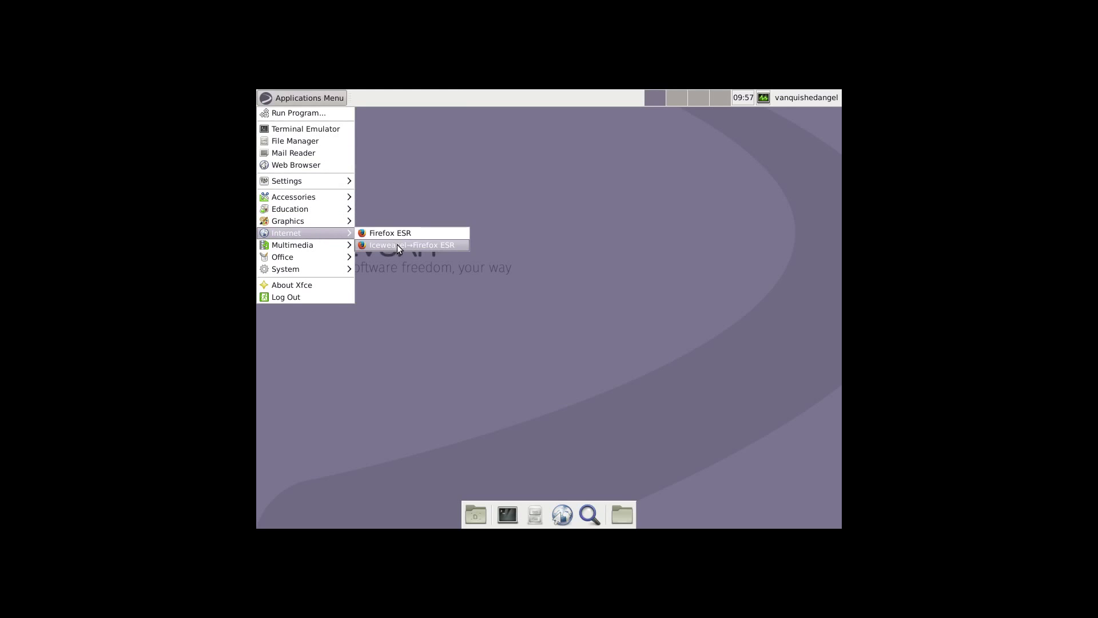
click(400, 245)
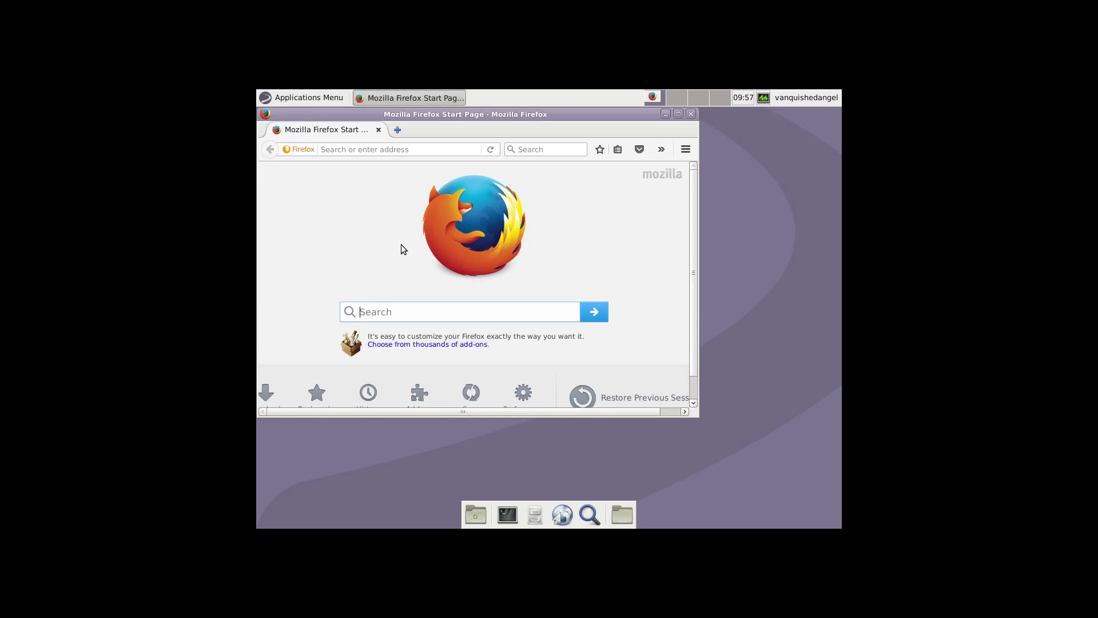
drag(494, 115, 566, 129)
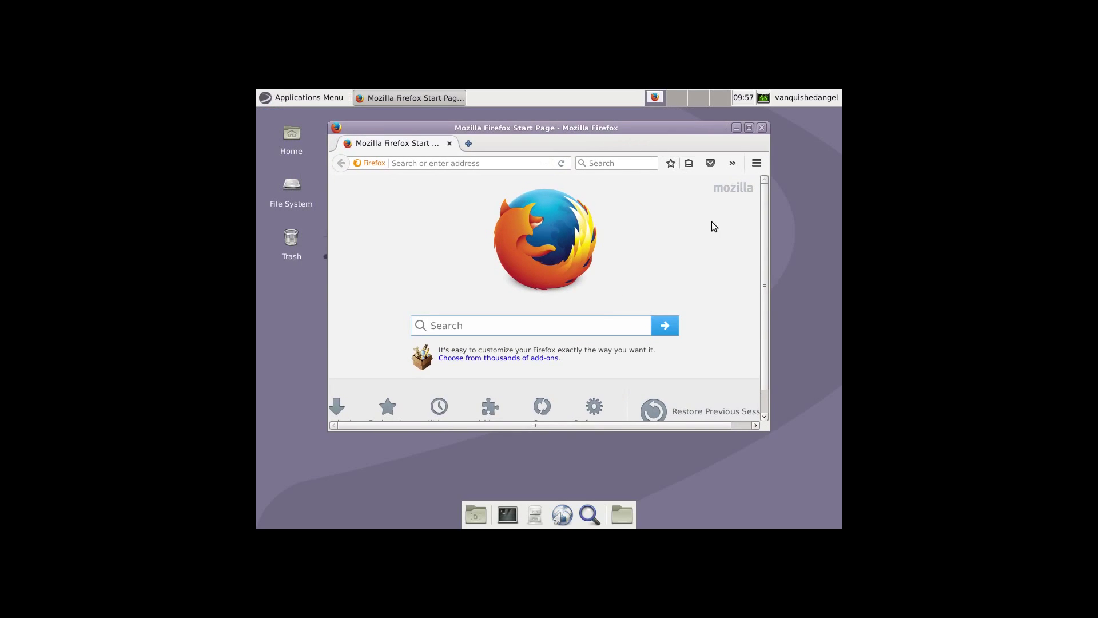
key(ctrl+F3)
key(ctrl+F1)
key(ctrl+F3)
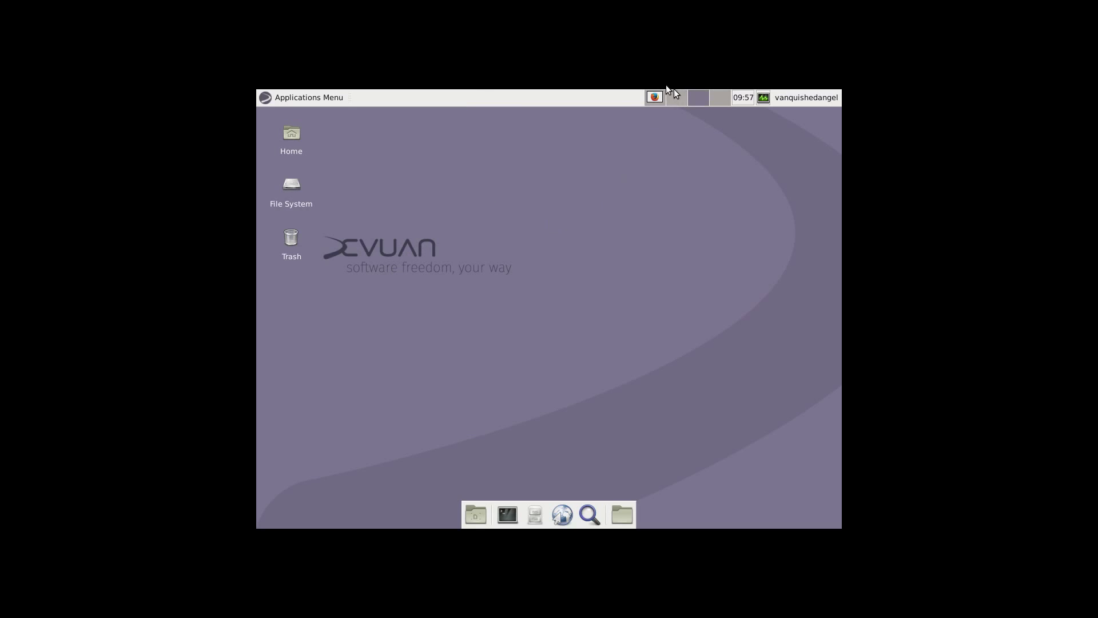
click(654, 99)
click(755, 164)
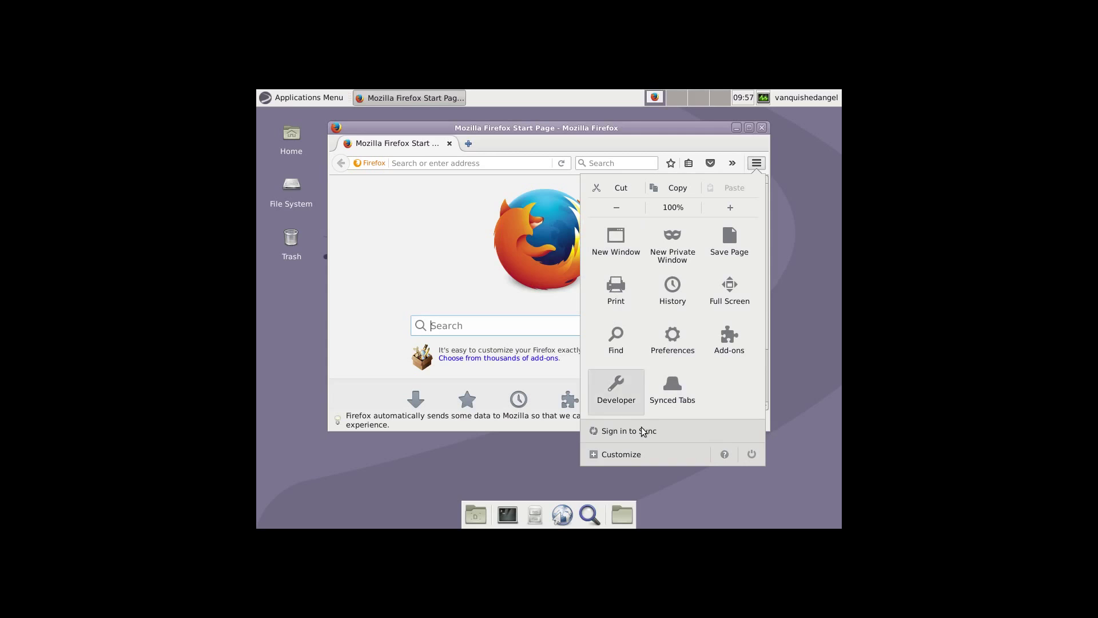
click(452, 233)
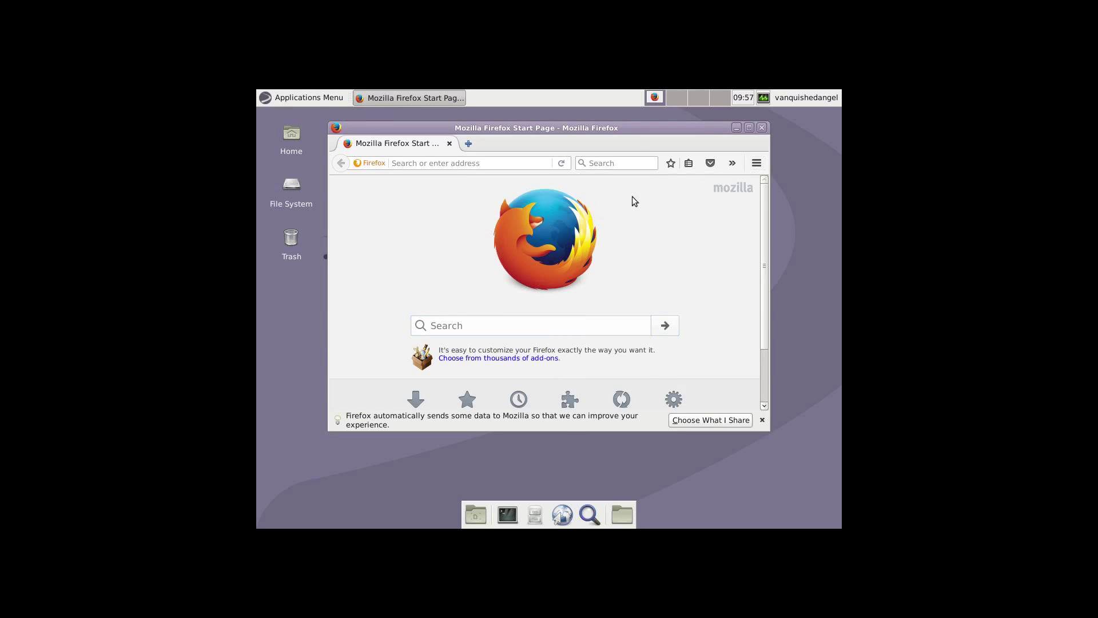
click(763, 127)
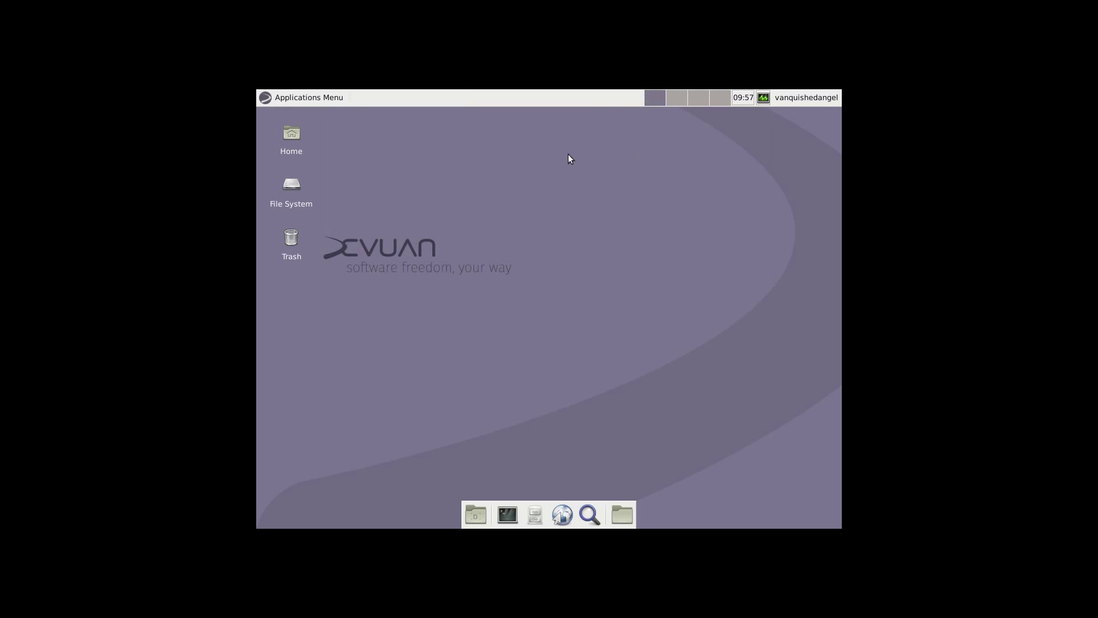